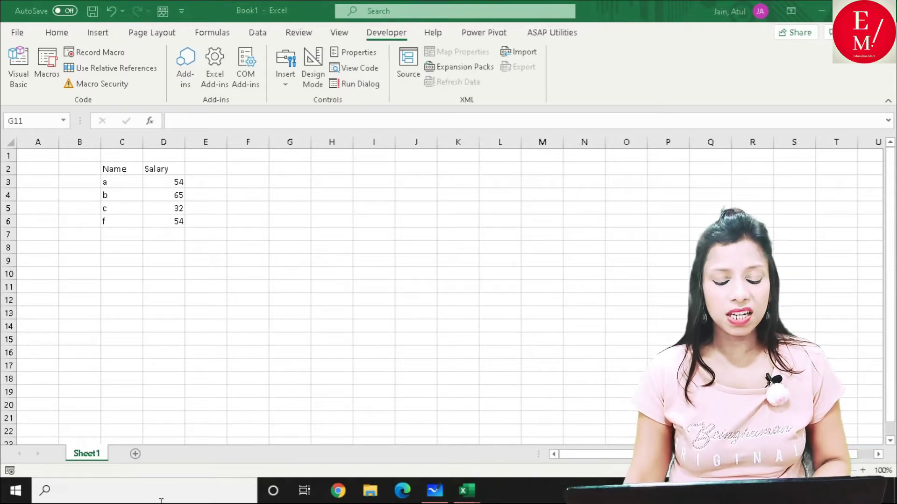
left_click(19, 80)
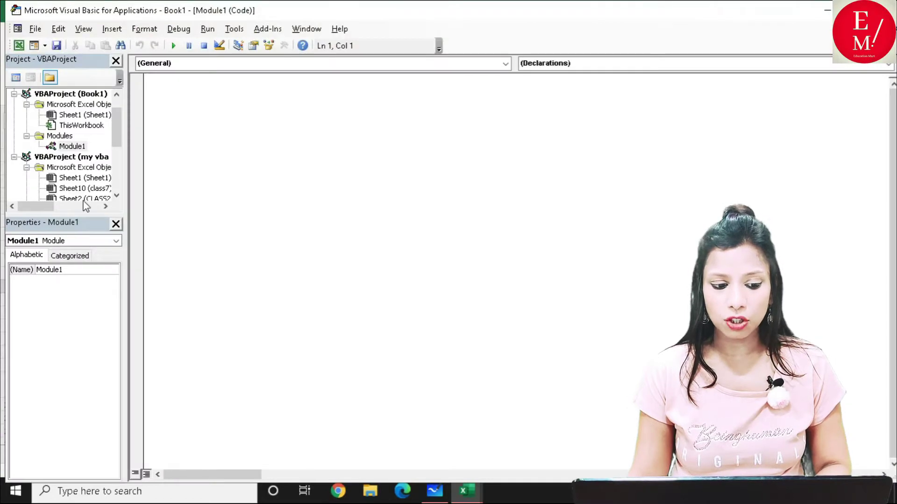
left_click(84, 149)
left_click(195, 101)
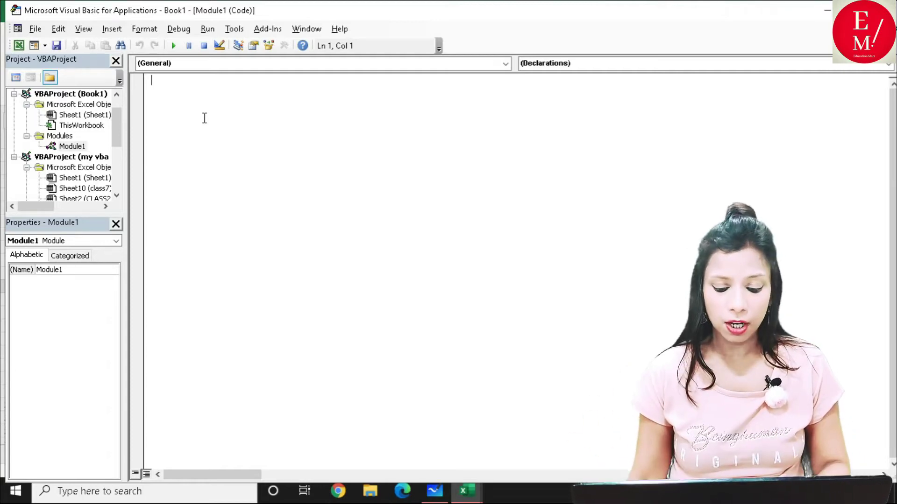
left_click(434, 491)
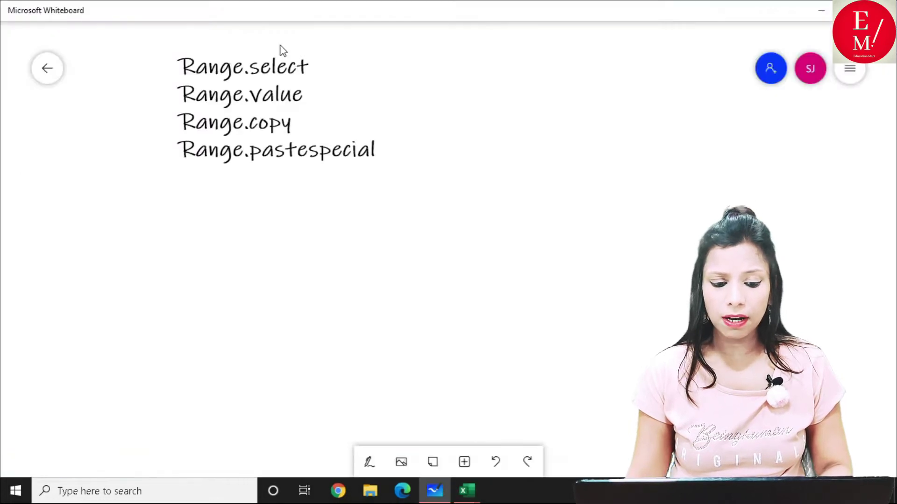
left_click(264, 71)
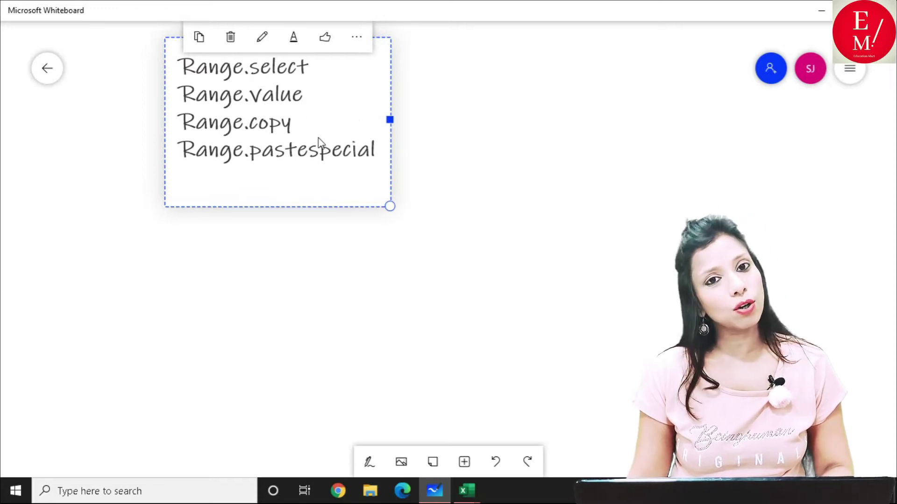
left_click(324, 261)
left_click(464, 462)
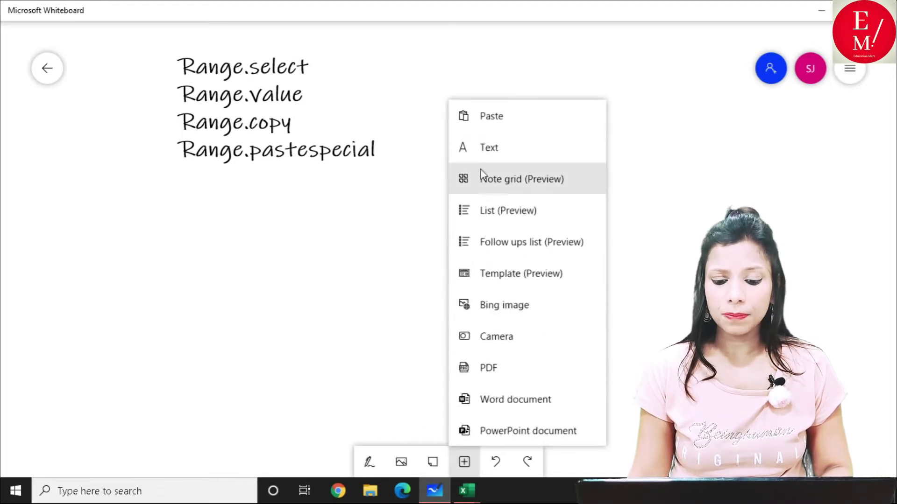
left_click(474, 156)
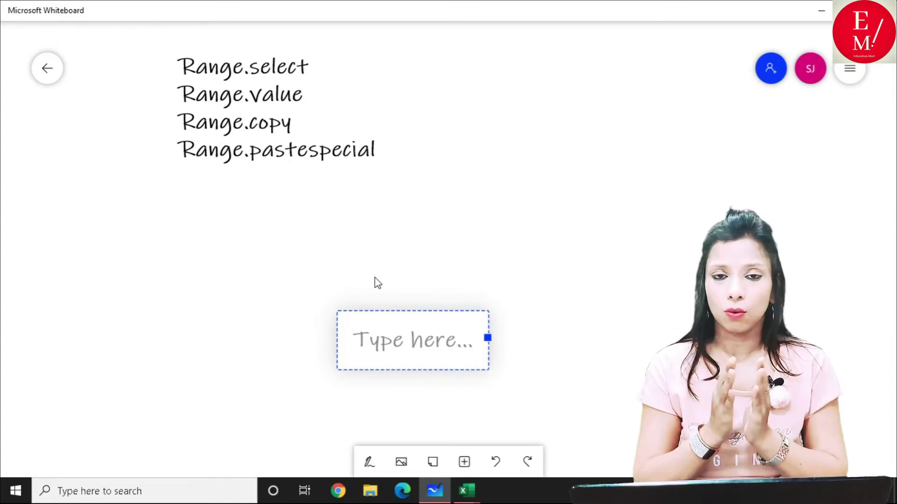
type("Ran")
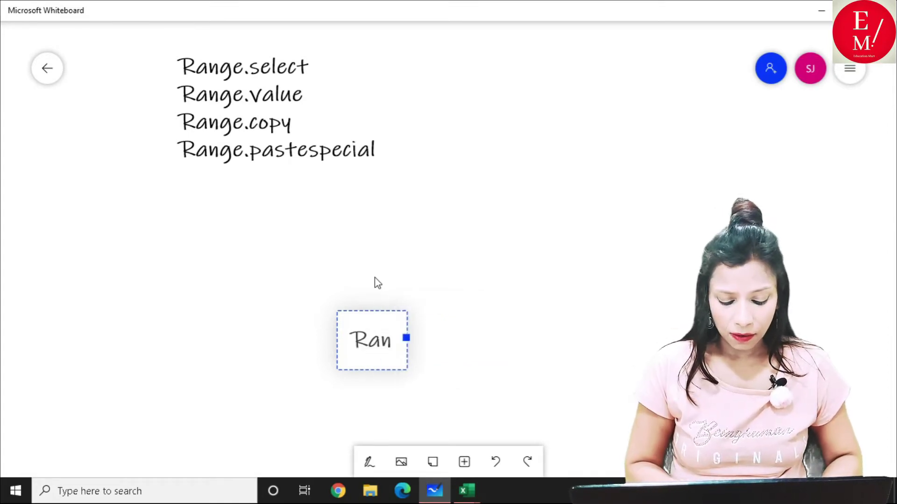
type("ge(")
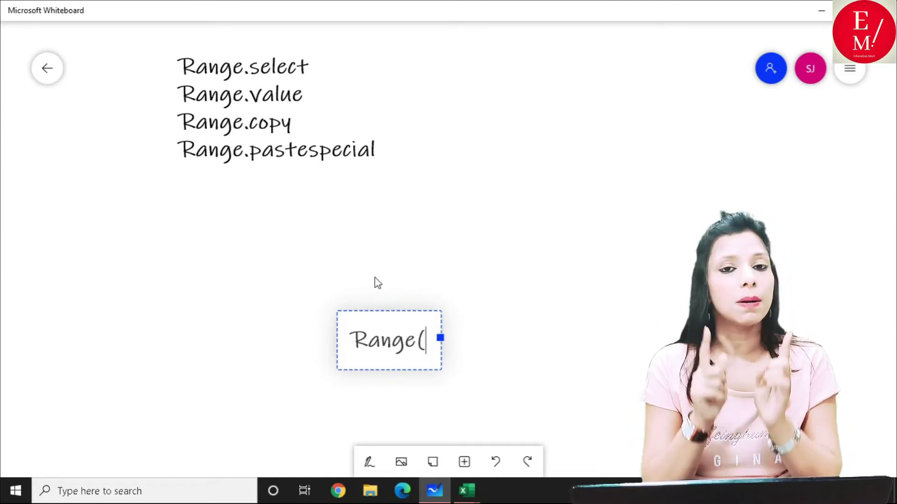
type("\"a1")
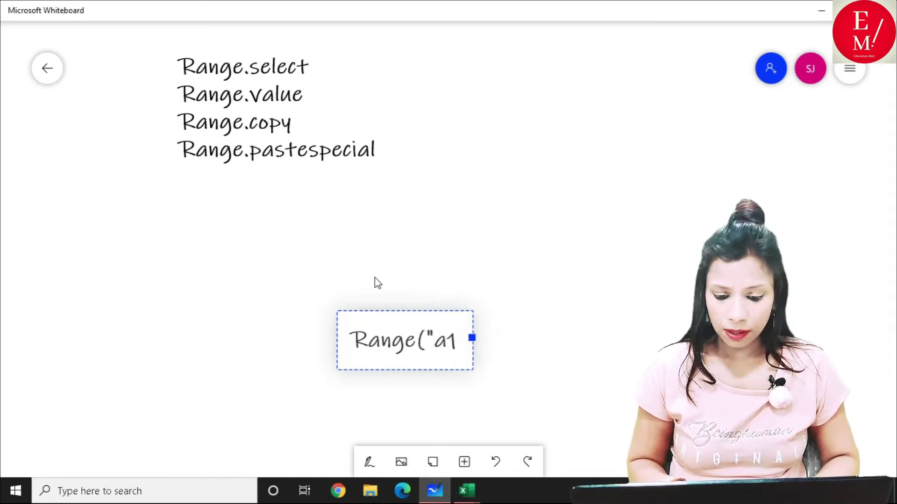
type(":a10\"")
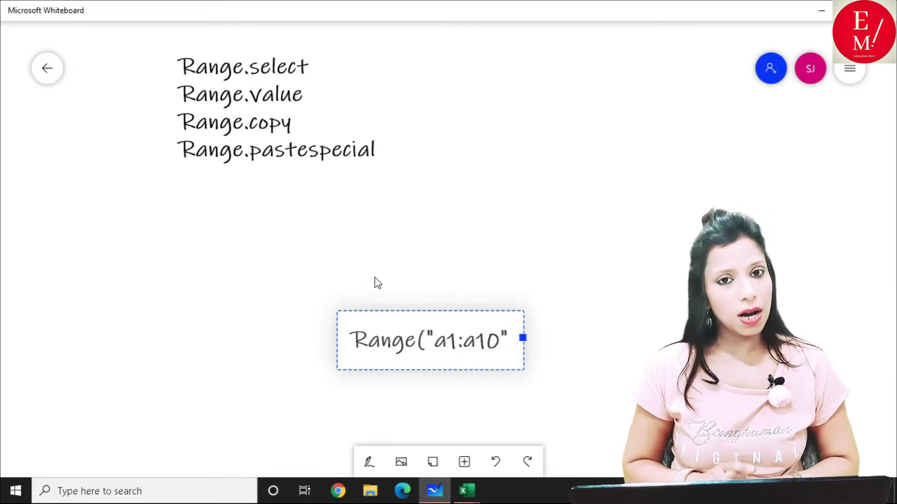
type(")")
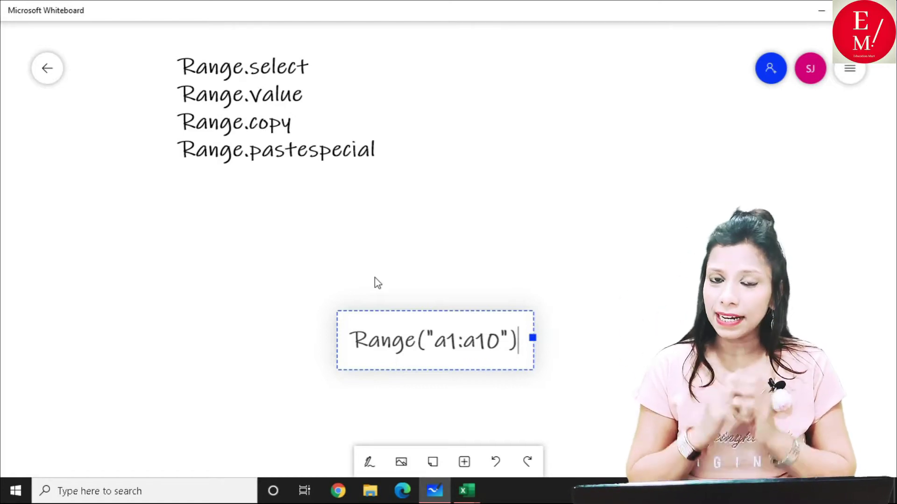
type(".sele")
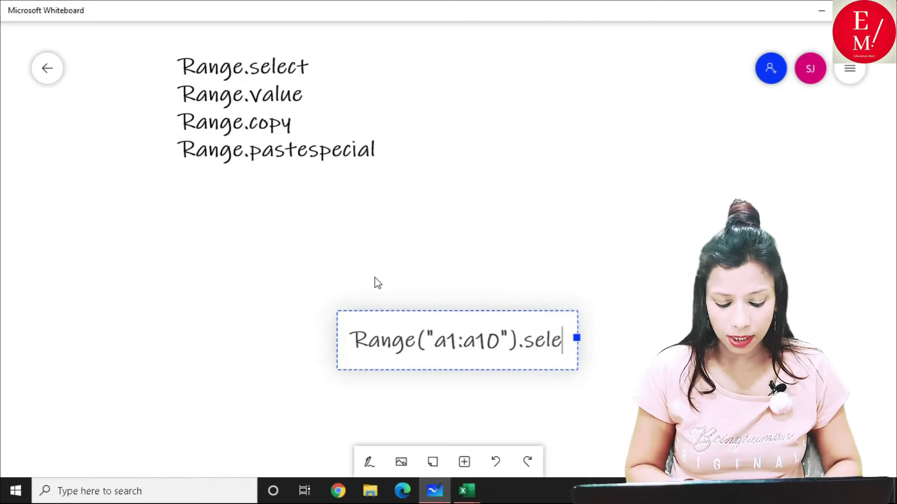
type("ct")
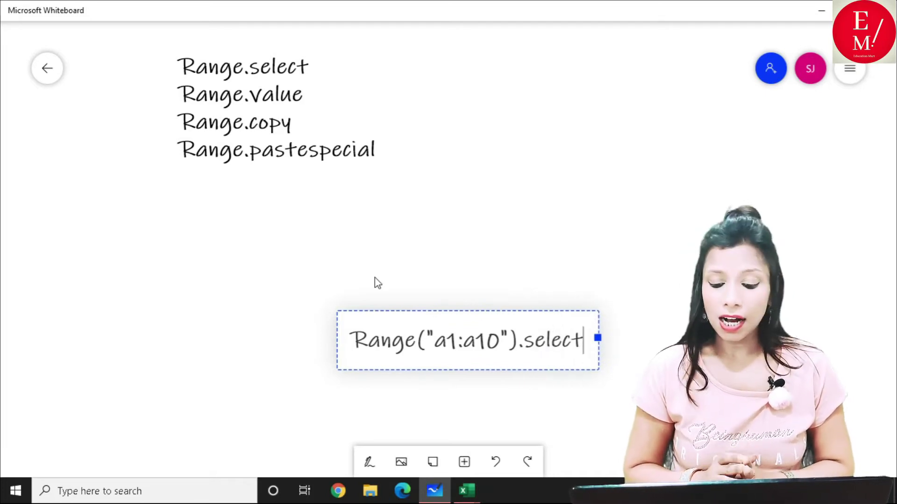
key("Return")
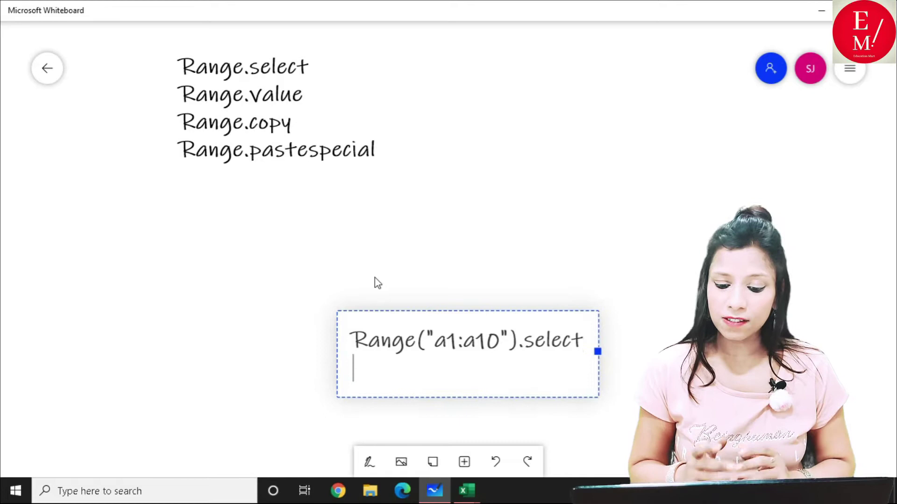
type("Range(\"a1:")
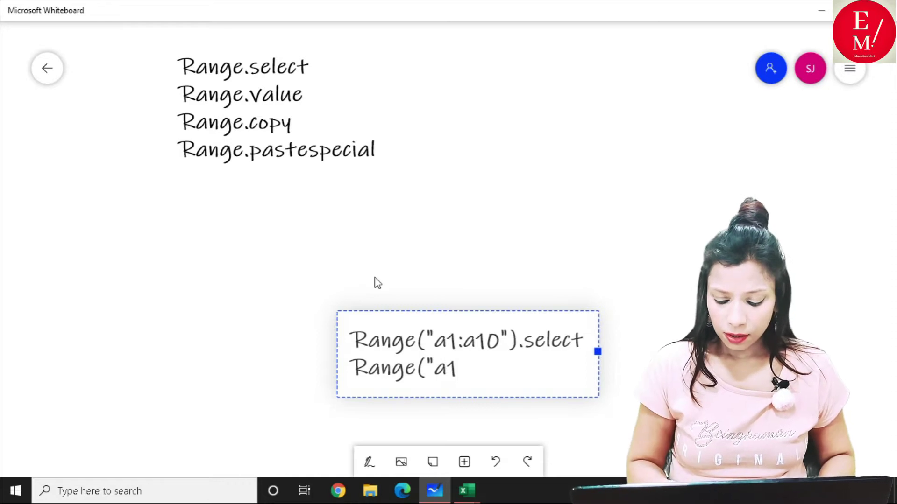
type("10\"")
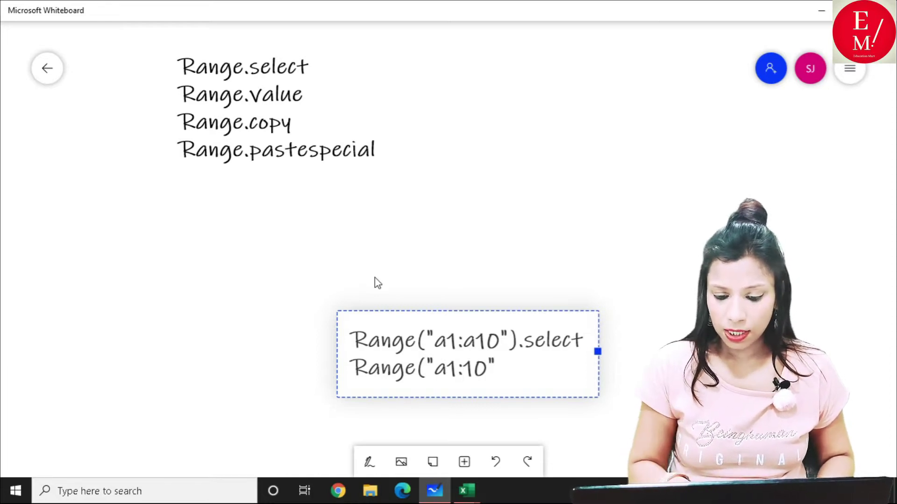
type(")")
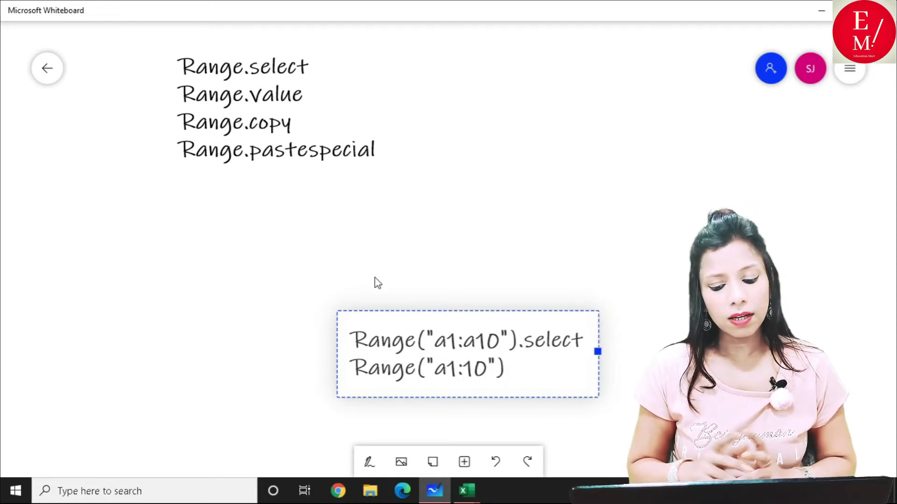
type(".")
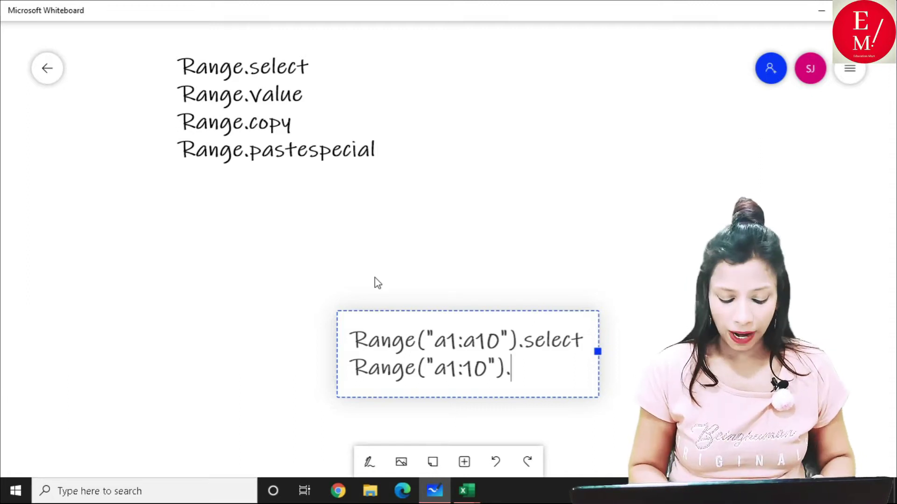
type("value")
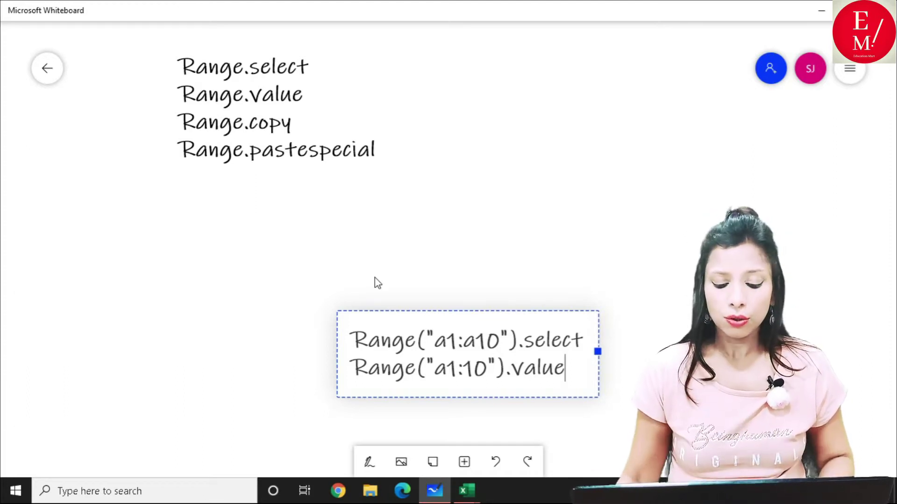
mouse_move(465, 492)
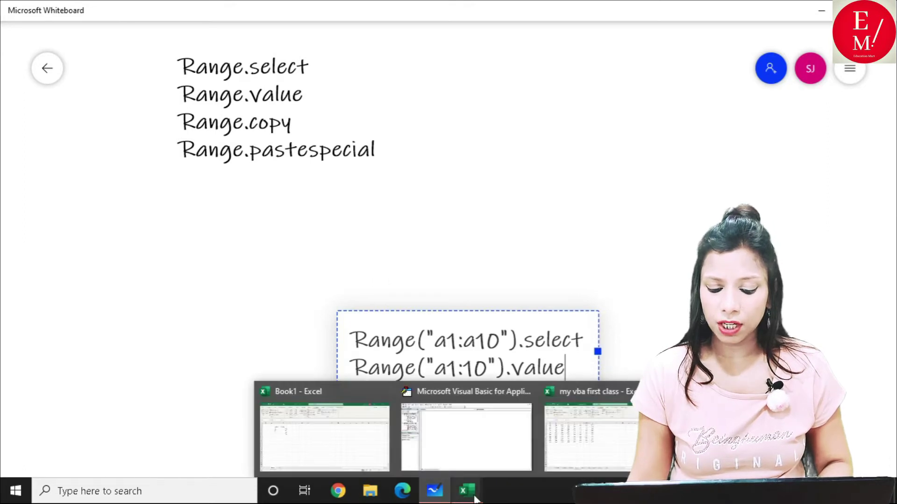
left_click(476, 443)
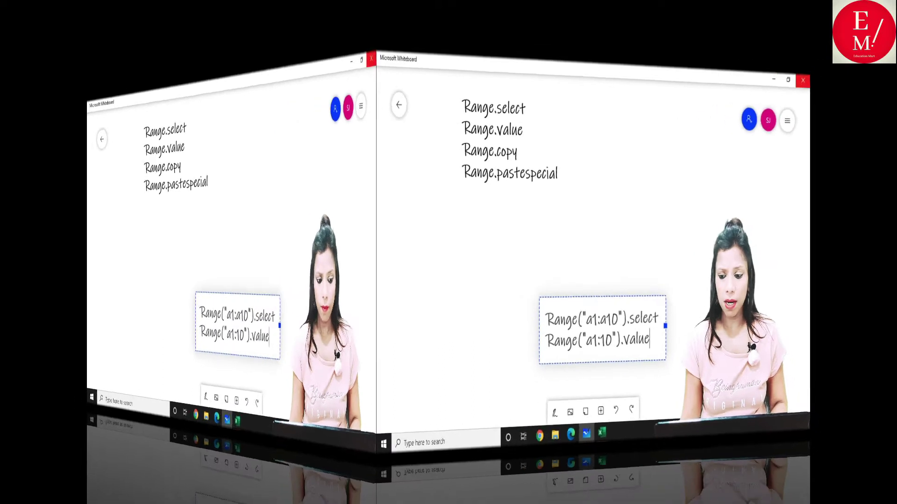
type("000")
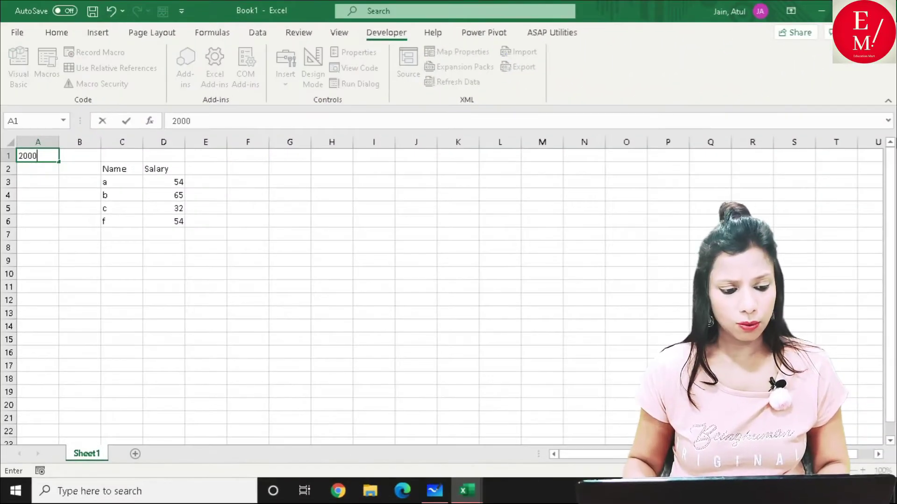
key("Return")
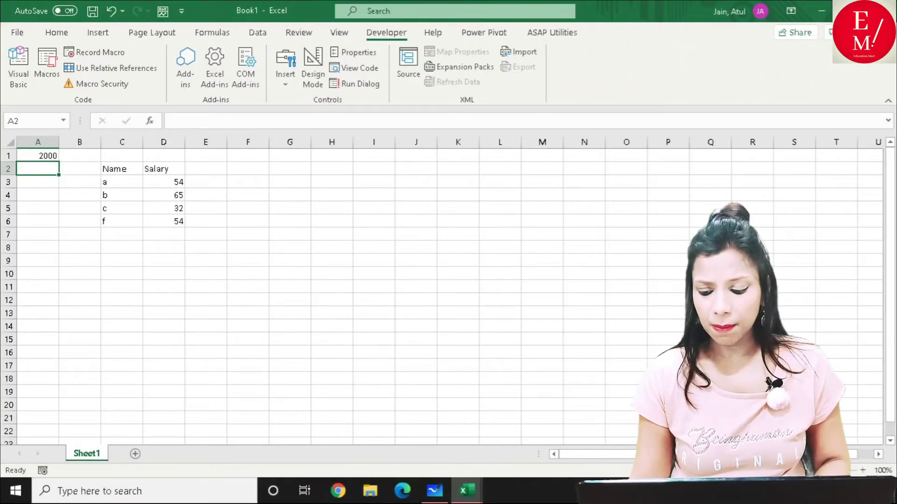
scroll(357, 396, "up", 5, "ctrl")
left_click(103, 175)
left_click(139, 175)
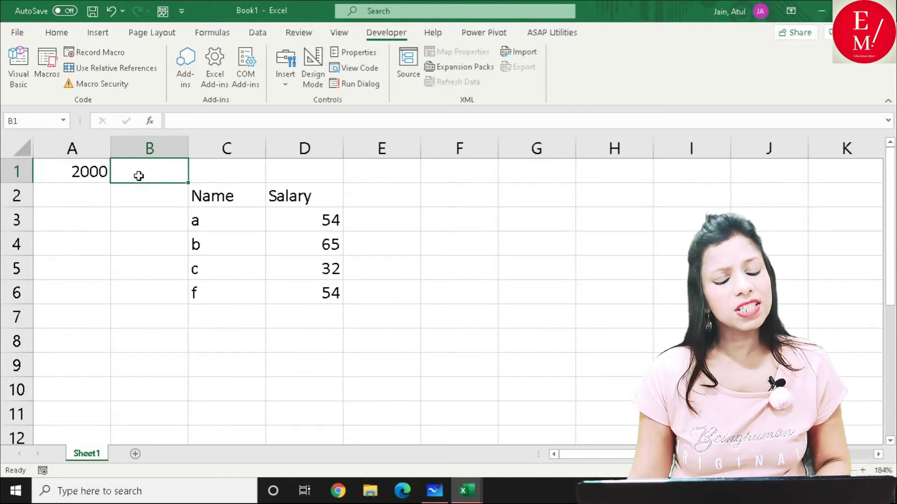
left_click_drag(219, 197, 293, 292)
mouse_move(345, 259)
left_mouse_down()
mouse_move(364, 273)
mouse_move(731, 262)
left_mouse_up()
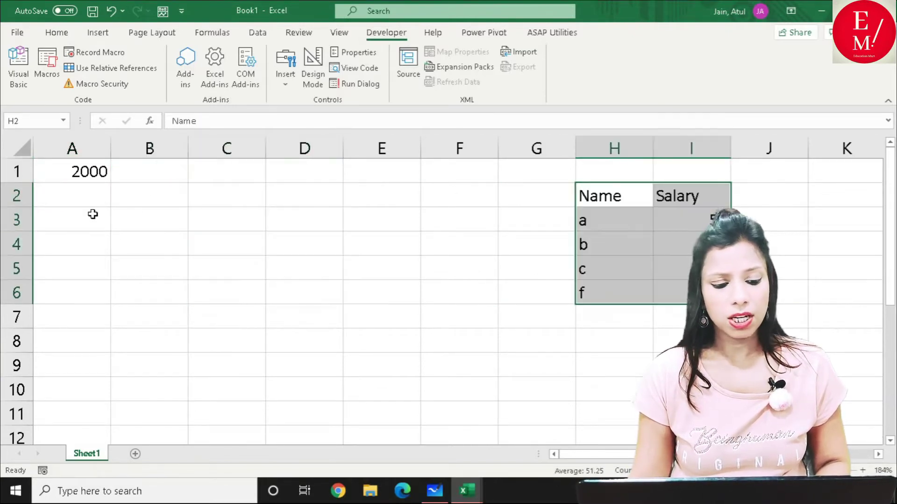
left_click(155, 172)
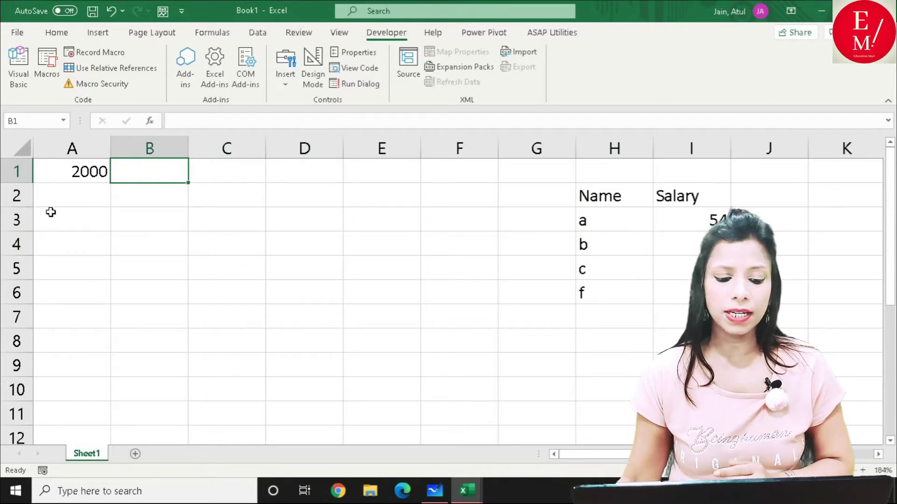
left_click(235, 171)
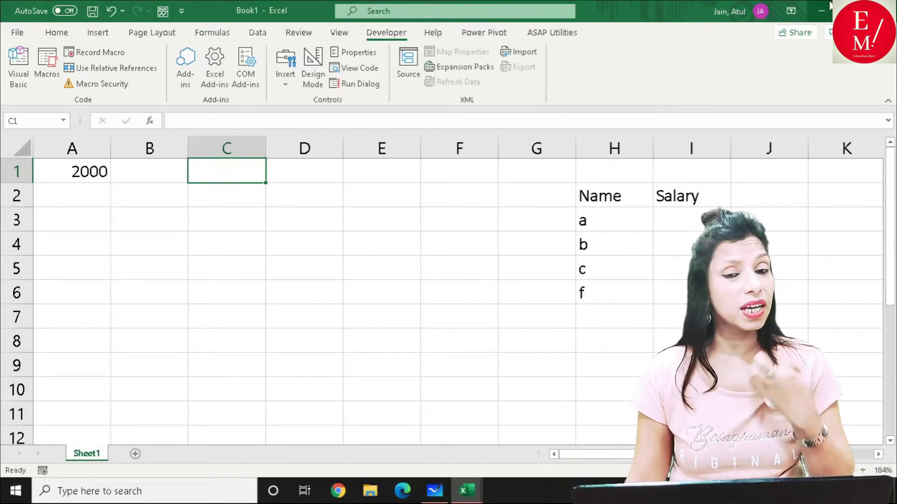
left_click(19, 81)
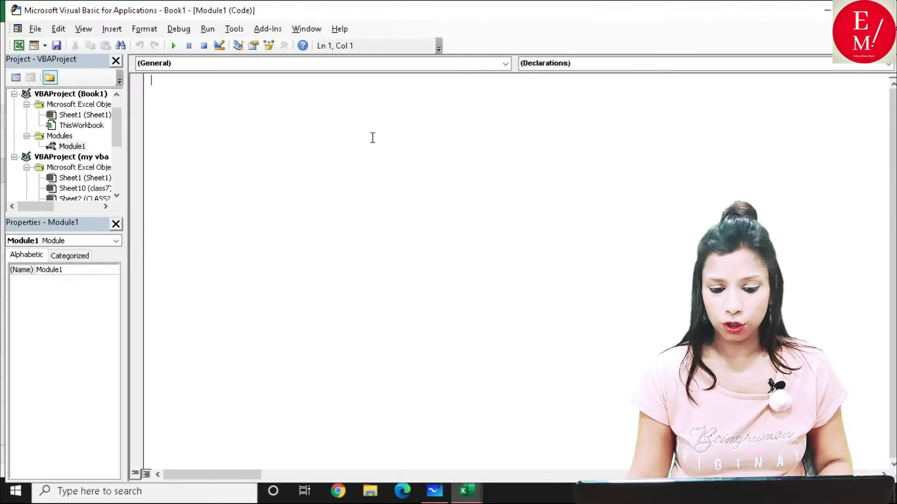
type("s")
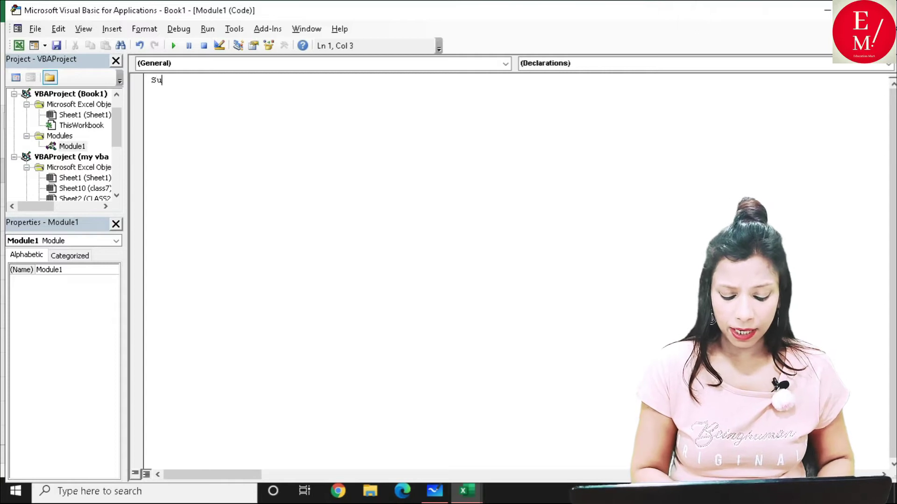
type("demo1(")
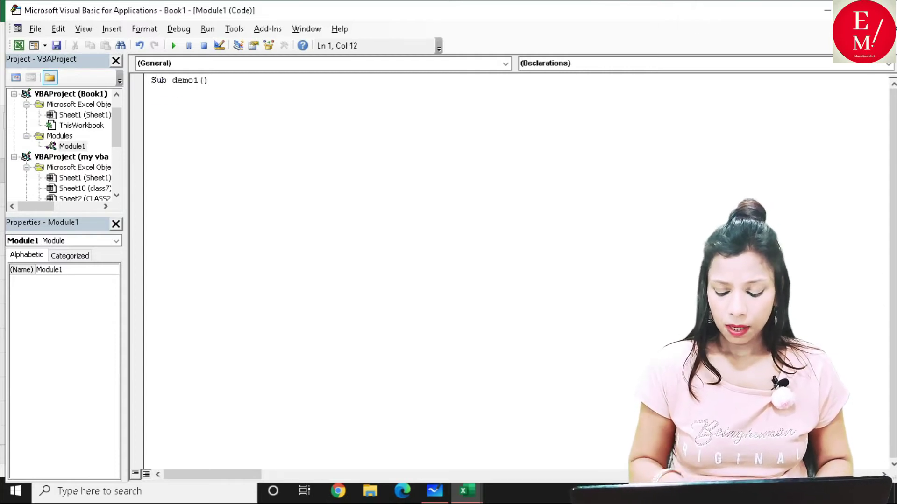
key("Return")
type("Dim ab as")
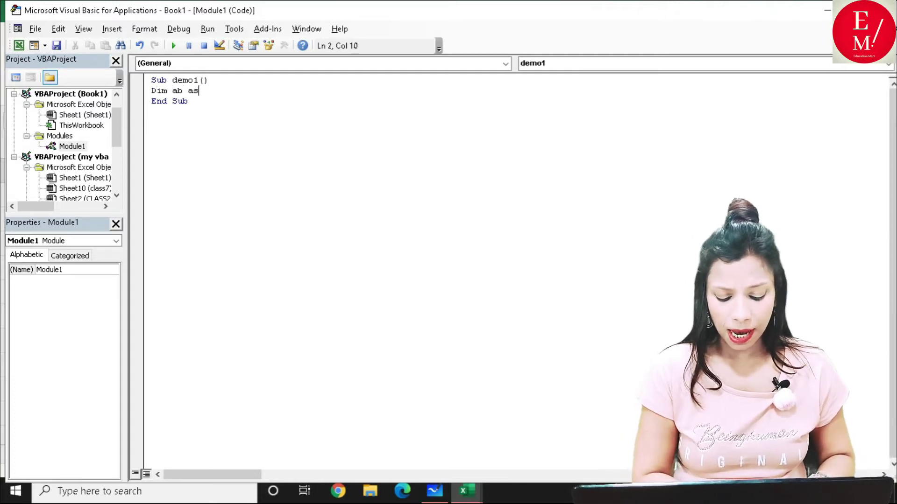
type("integer")
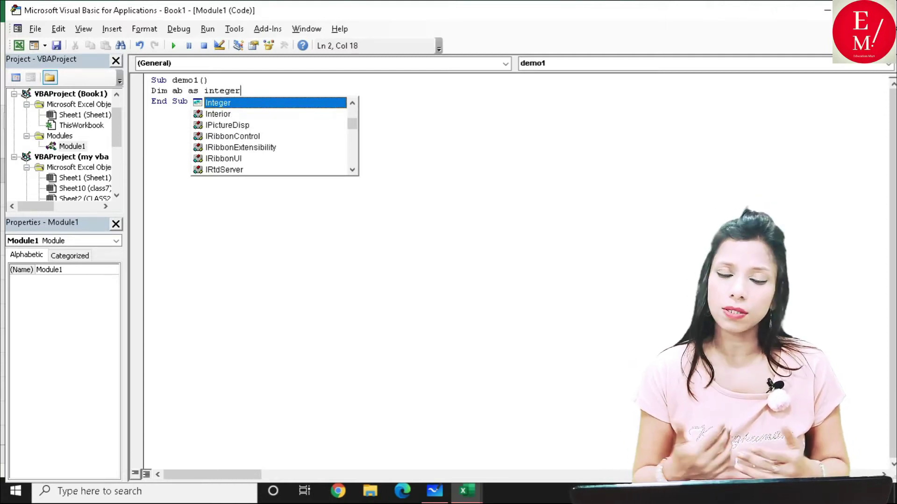
key("Return")
type("Ab=")
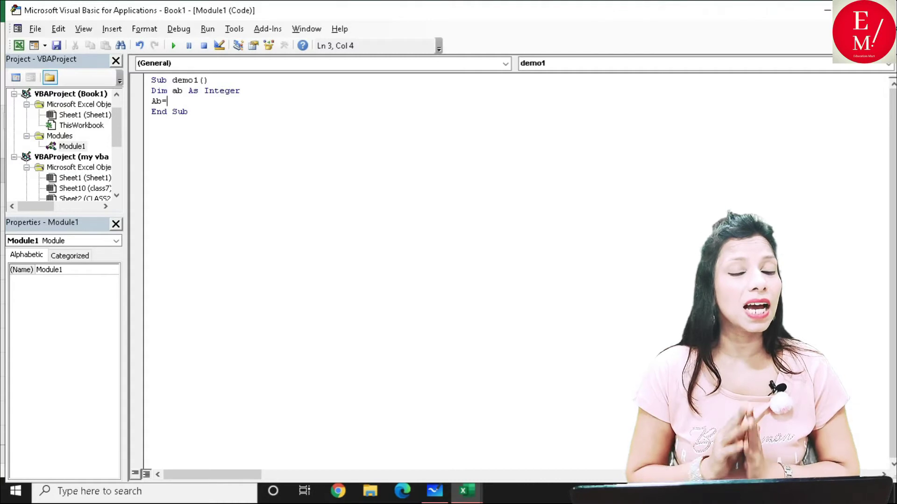
left_click(826, 9)
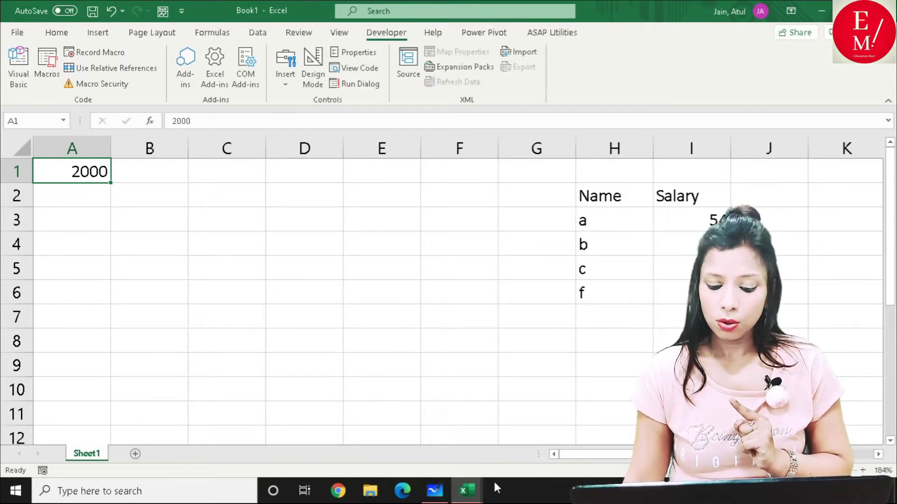
mouse_move(434, 492)
left_click(481, 447)
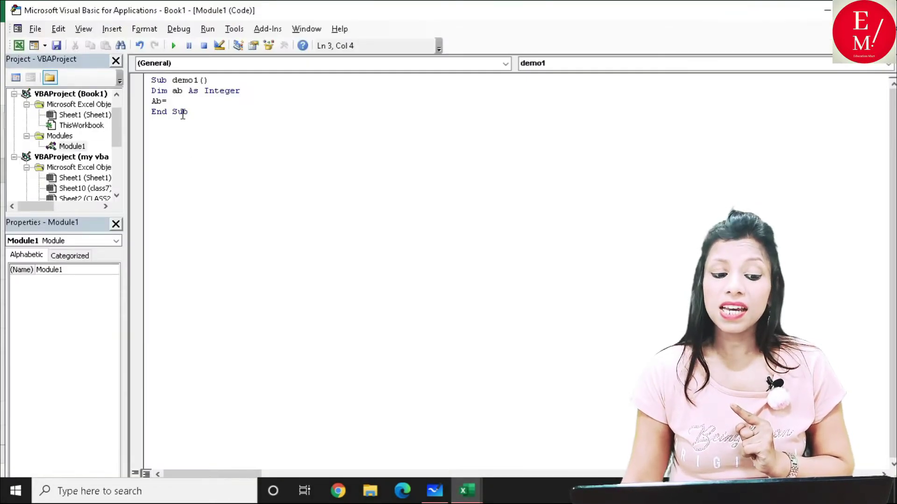
type("Range(\"a1\")")
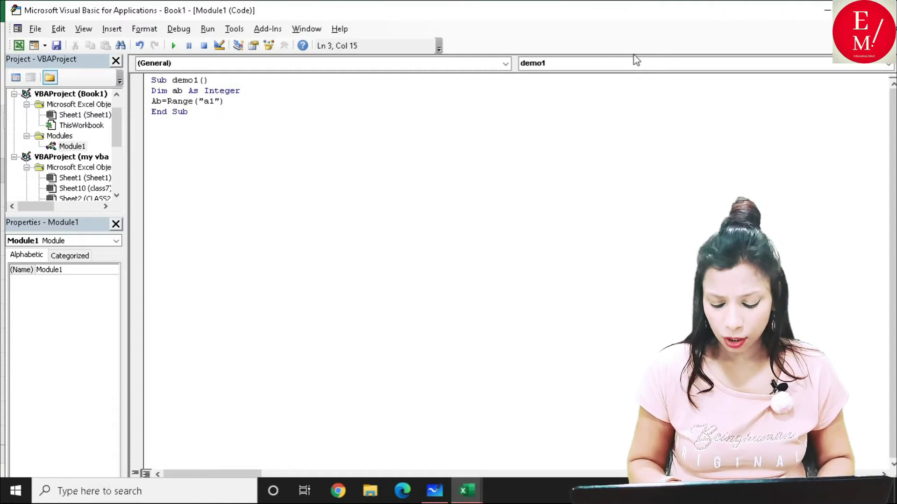
type(".value")
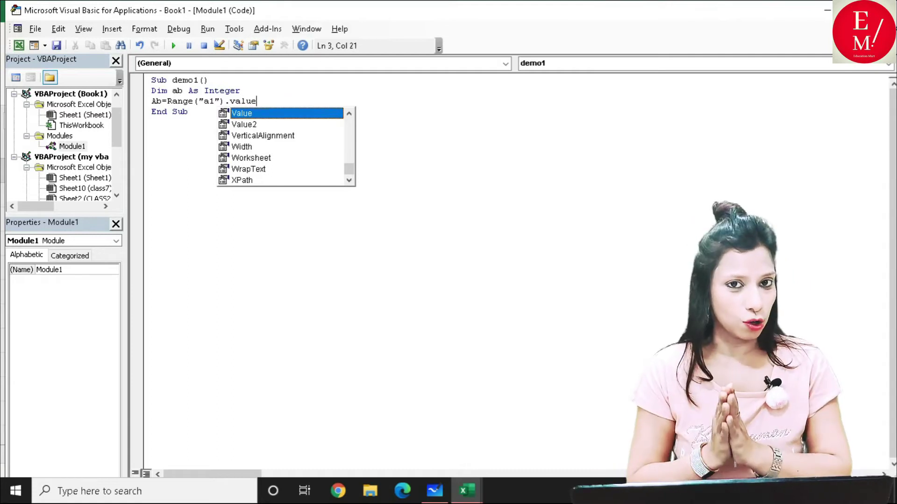
key("Return")
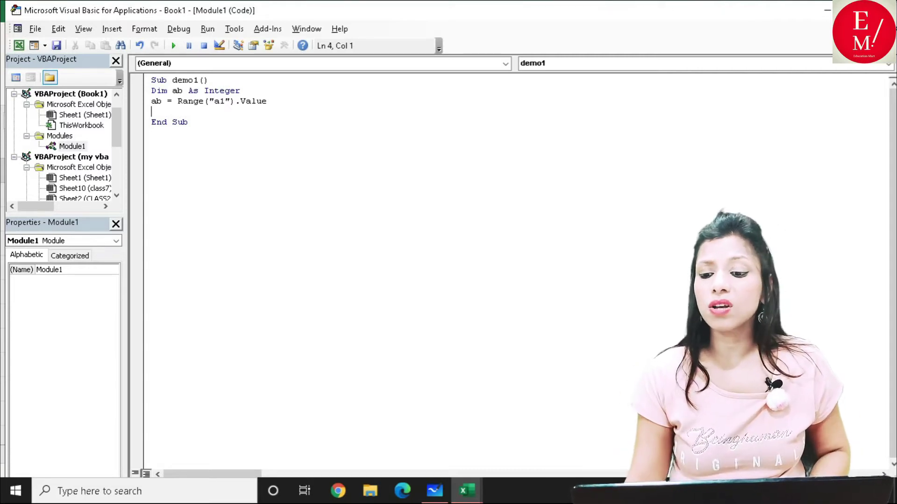
left_click(826, 11)
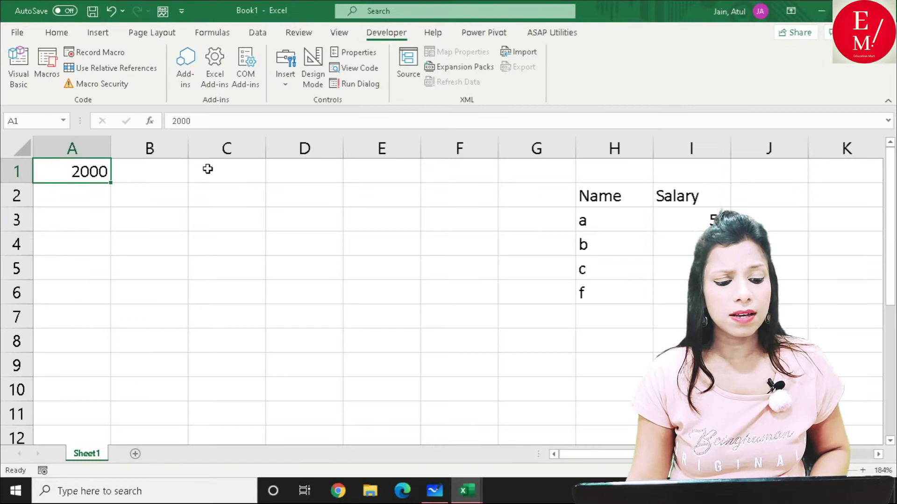
left_click(187, 177)
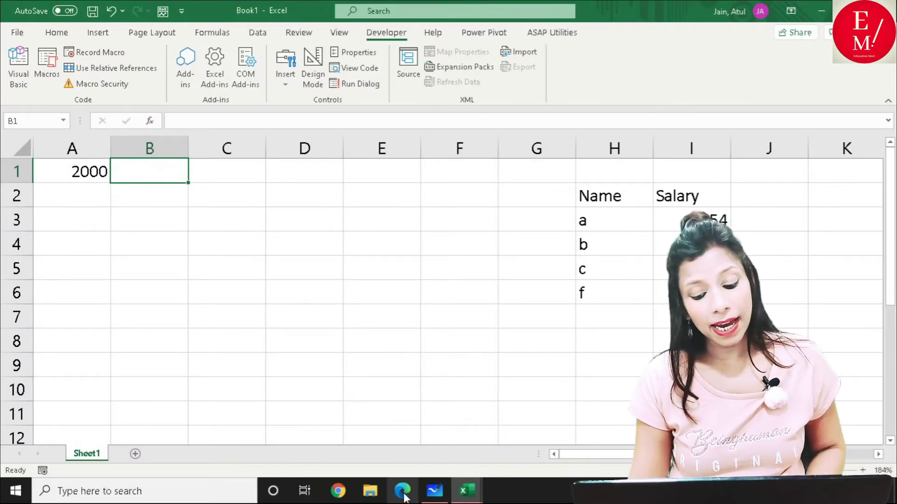
left_click(466, 491)
left_click(476, 448)
type("Range")
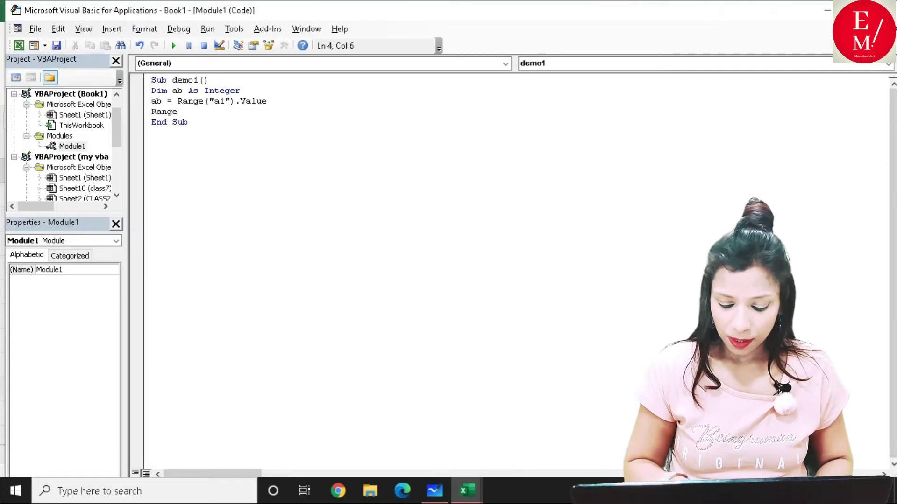
type("(\"b1")
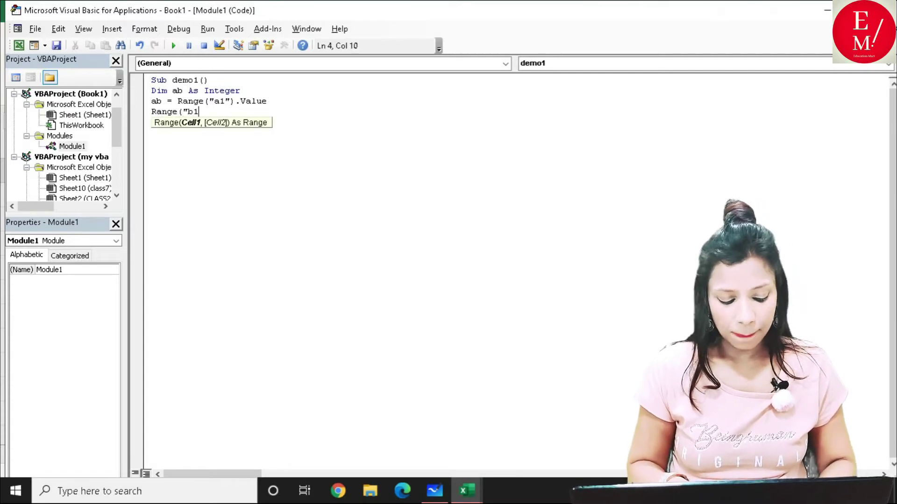
type(")")
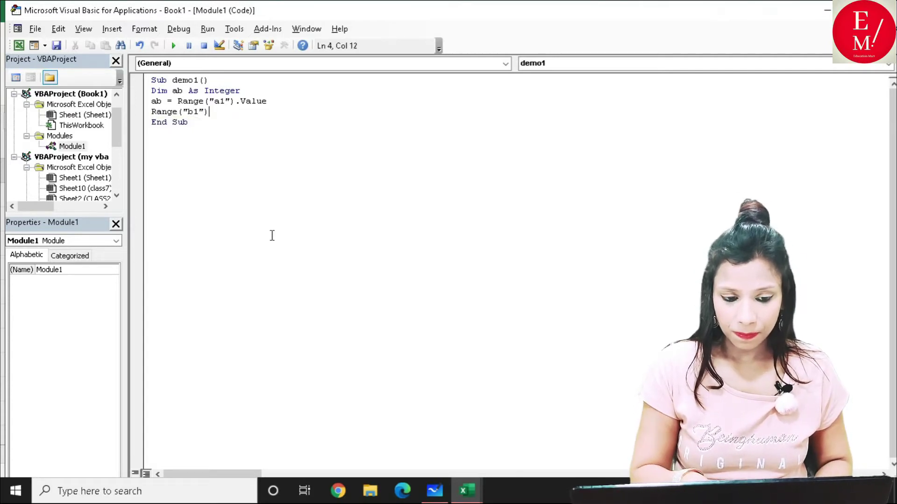
type(".value")
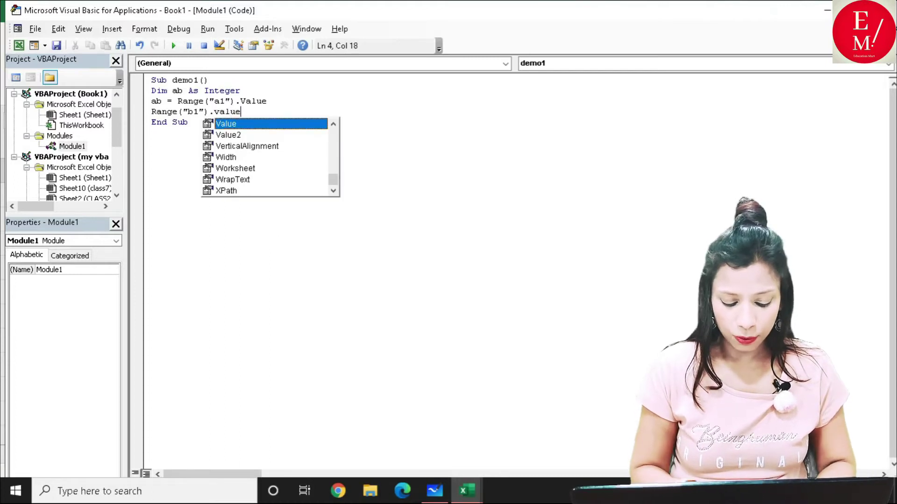
type("=")
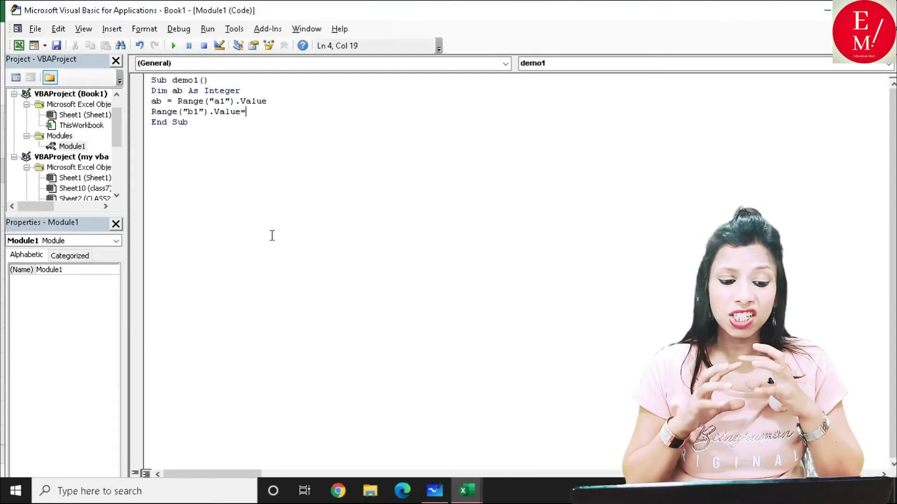
type("ab*2")
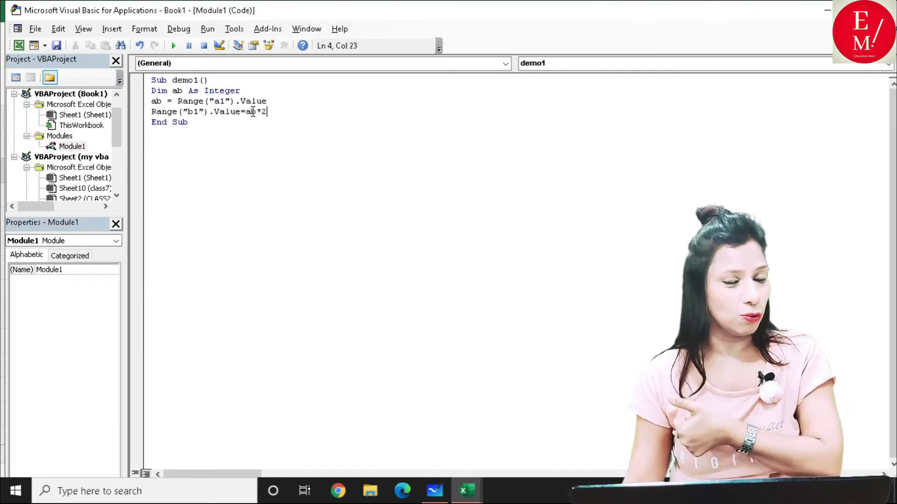
key("Return")
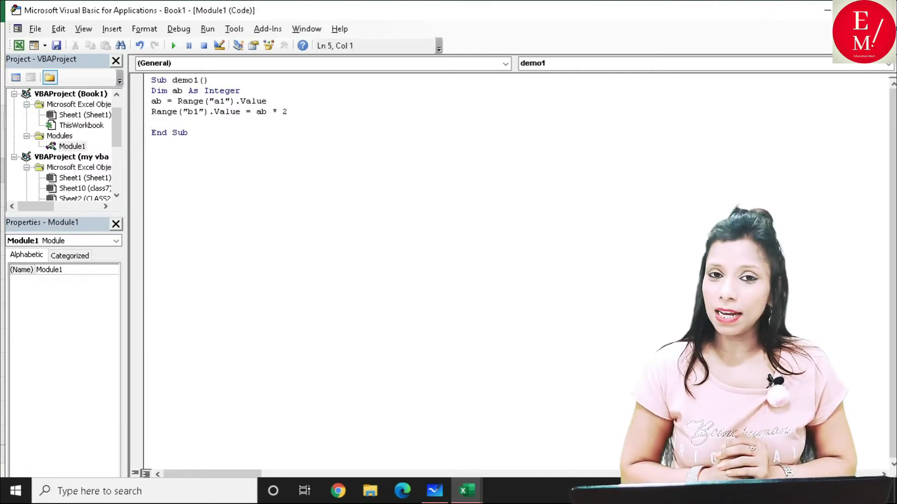
type("Range")
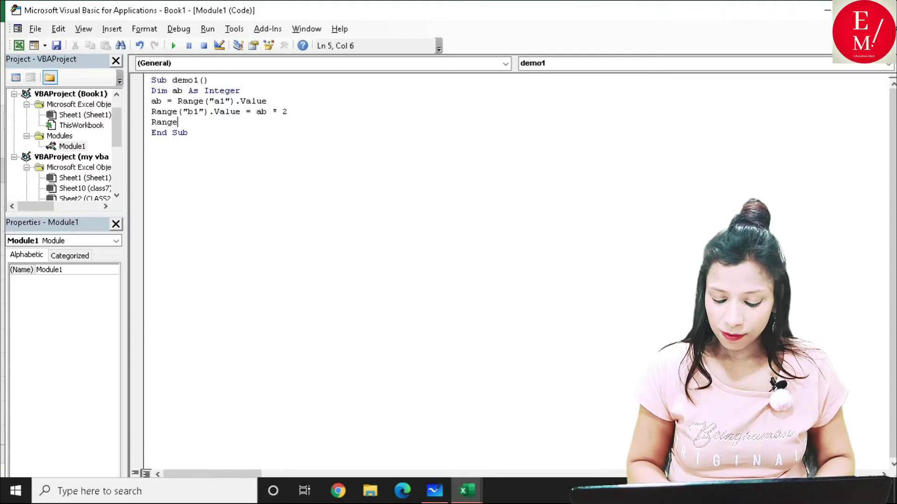
type("(\"c1")
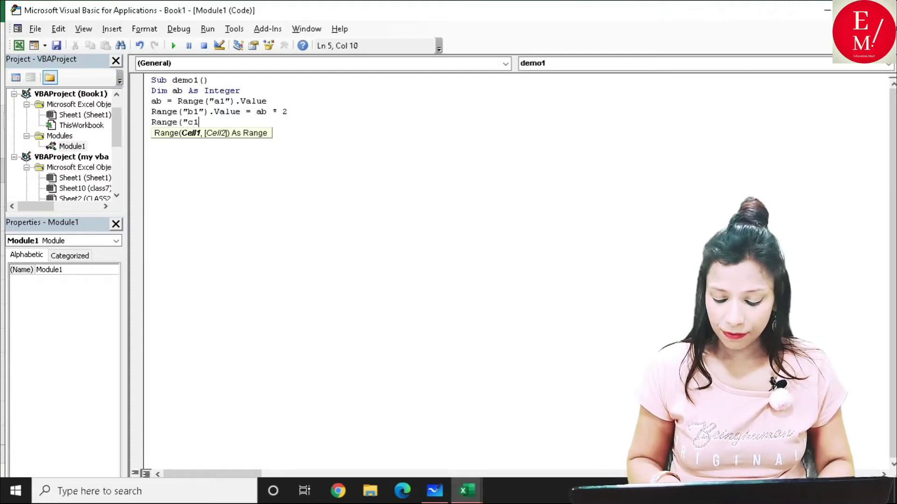
type(").value=Range")
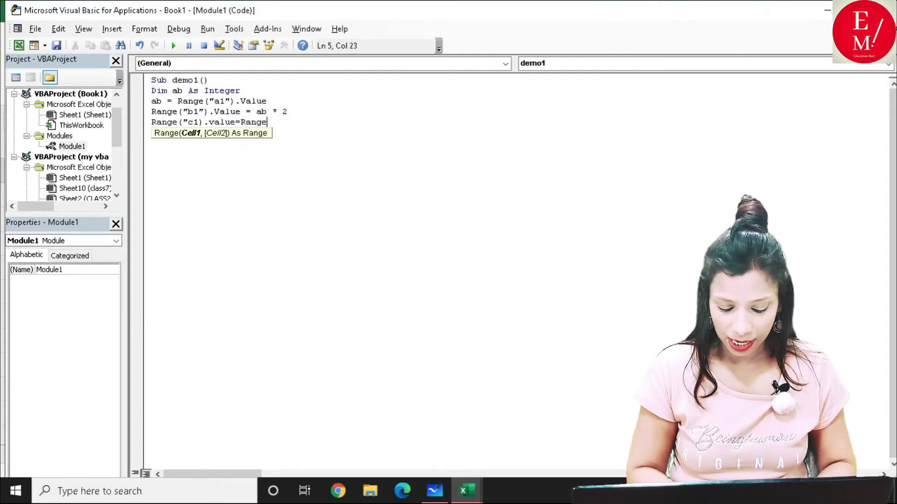
type("\"b")
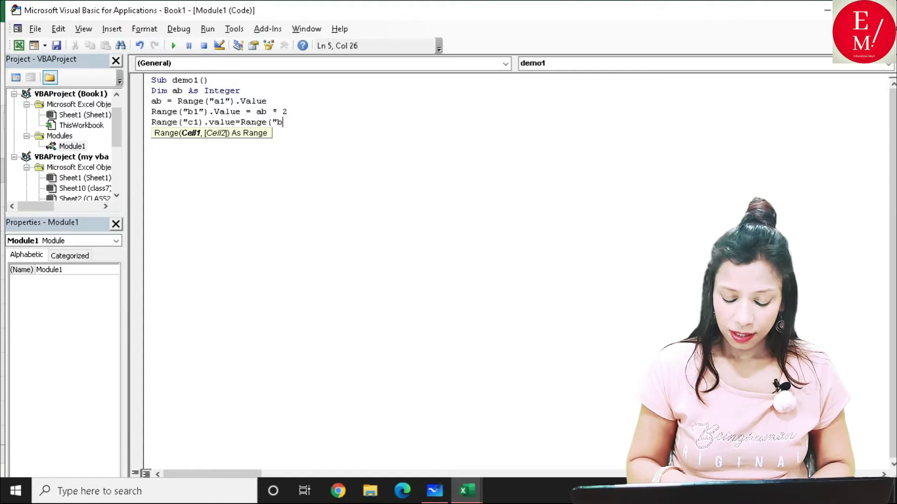
type(").")
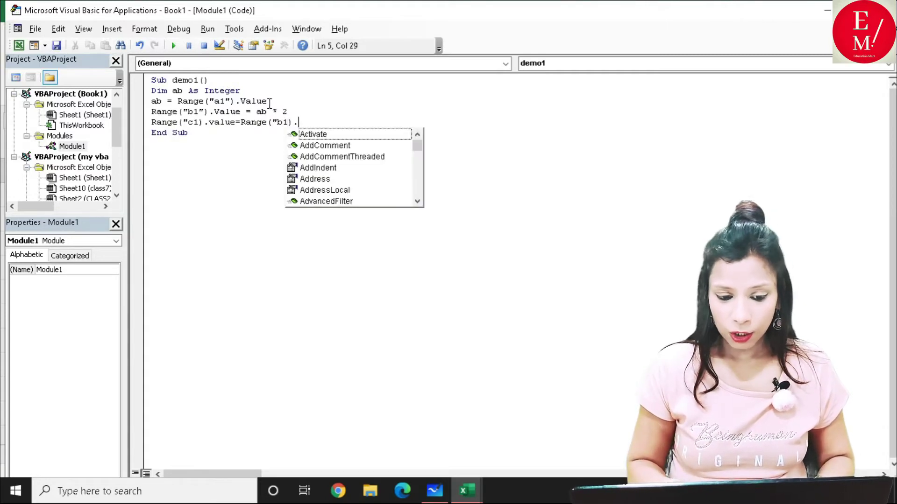
type("value*")
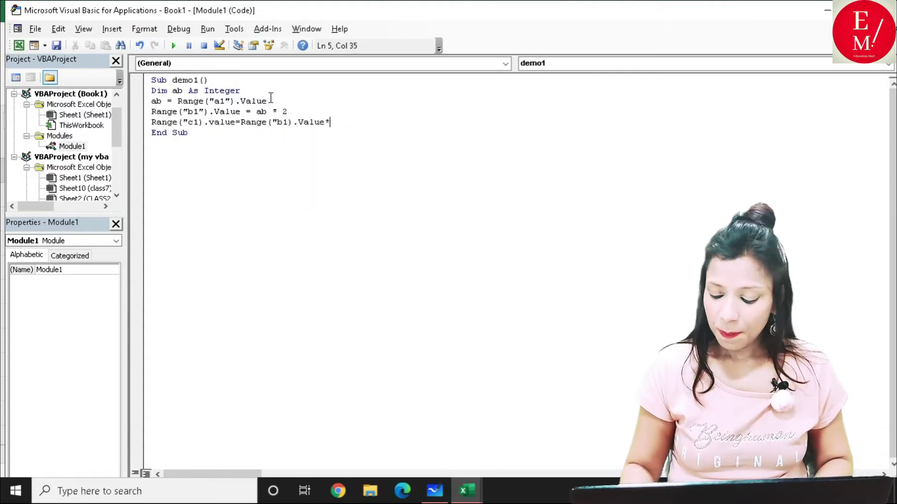
type("5")
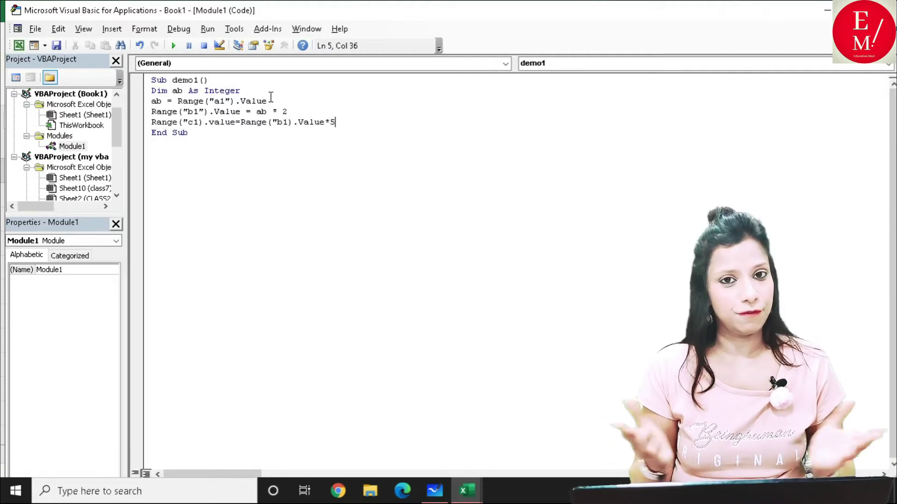
key("BackSpace")
type("4")
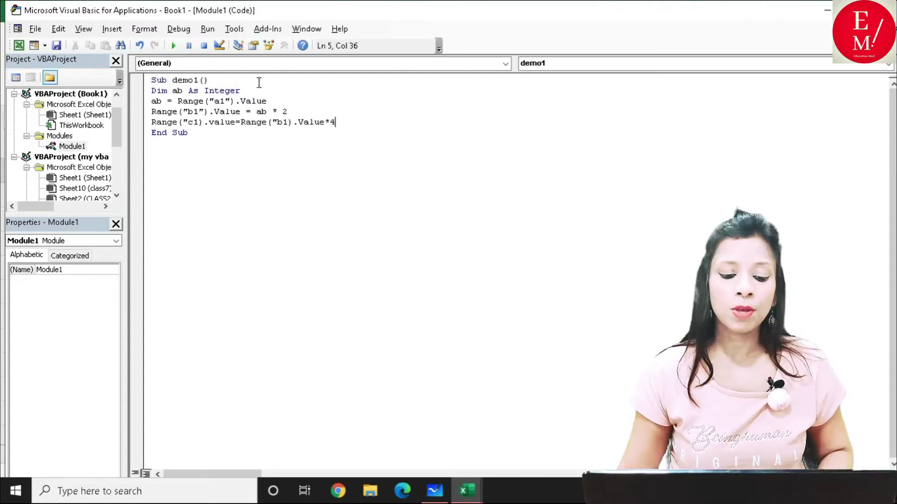
left_click(318, 140)
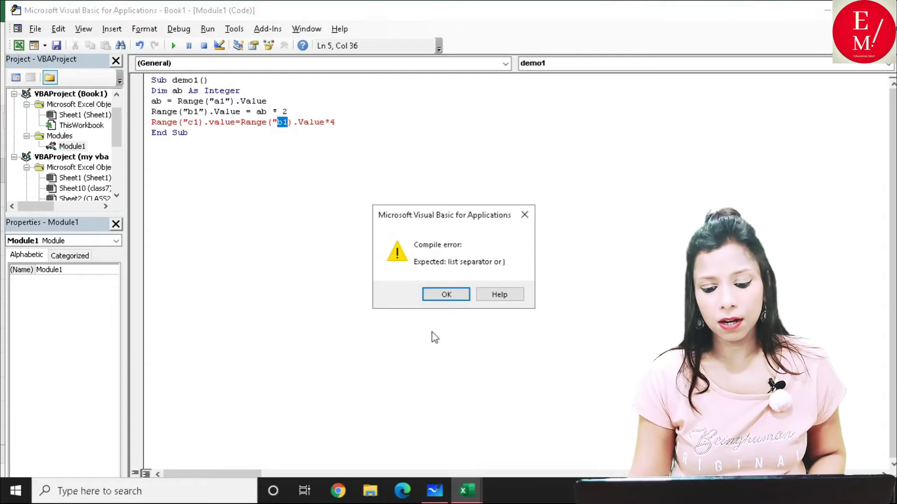
left_click(453, 294)
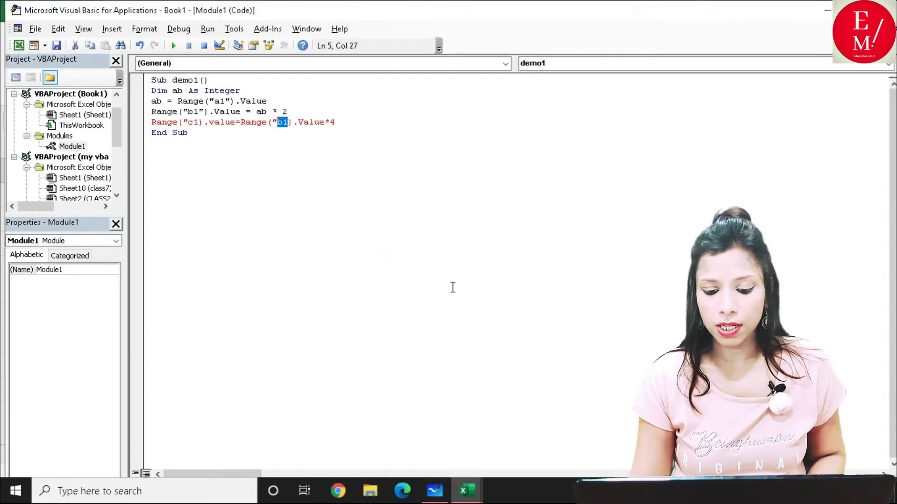
left_click(290, 123)
type("\"")
left_click(252, 236)
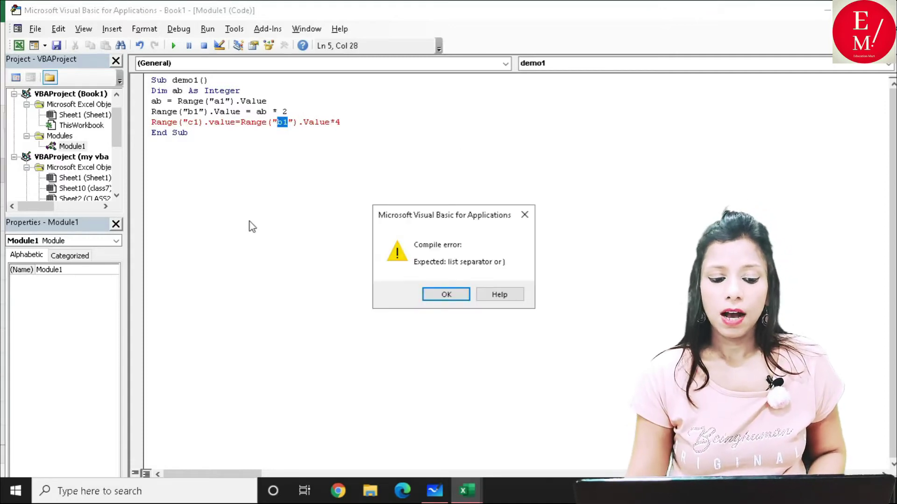
left_click(451, 294)
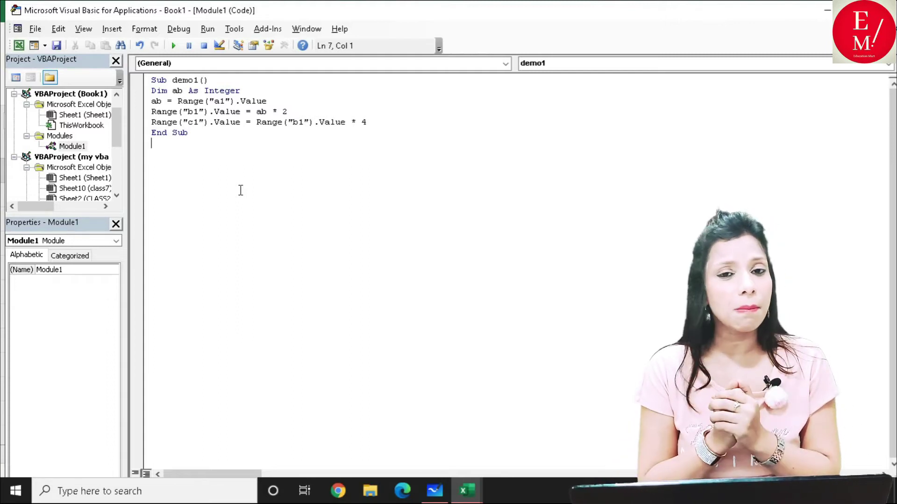
Step demo1 line by line with F8 beside the sheet, filling B1 with 4000 and C1 with 16000
left_click_drag(427, 13, 606, 81)
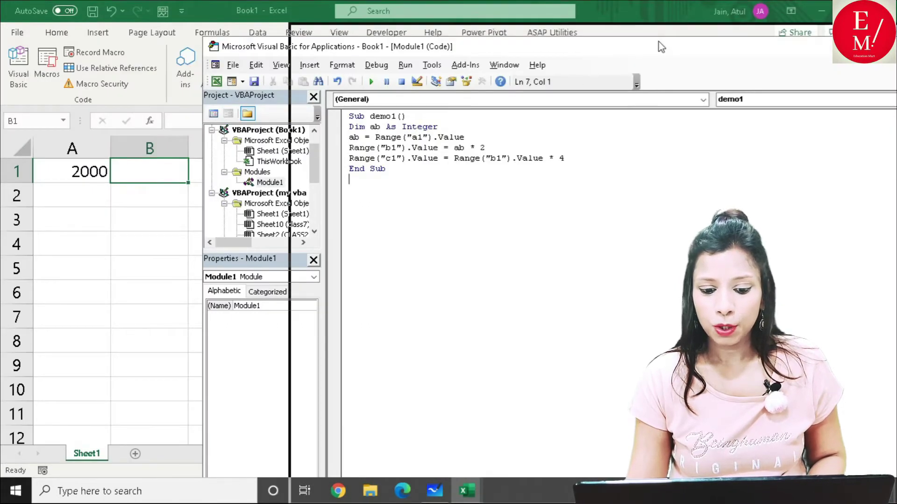
left_click_drag(559, 46, 661, 29)
left_click(524, 99)
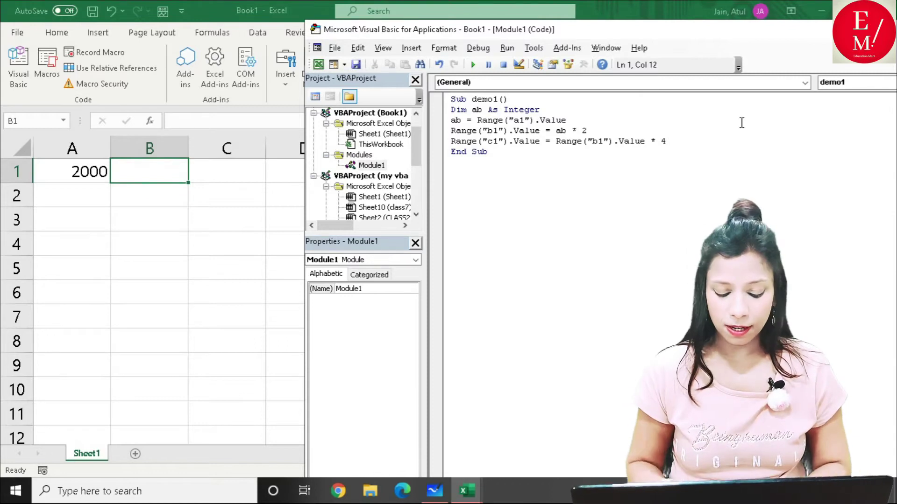
key("F8")
key("F8")
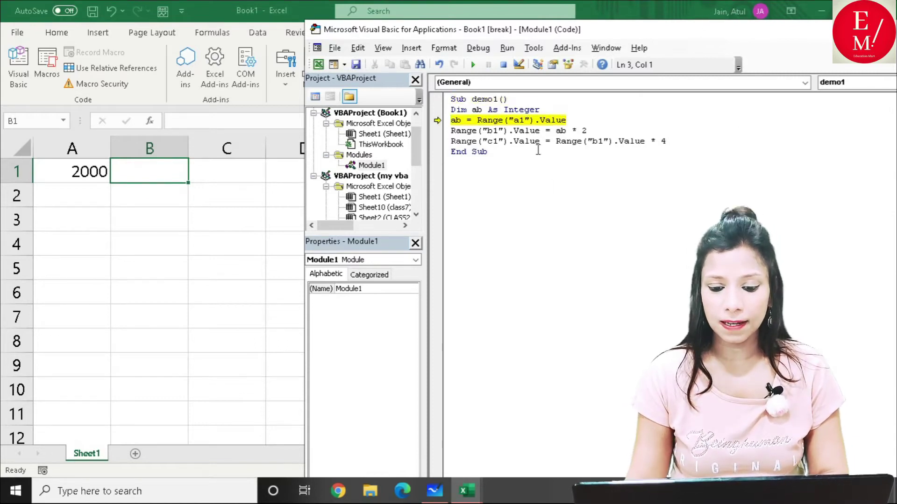
key("F8")
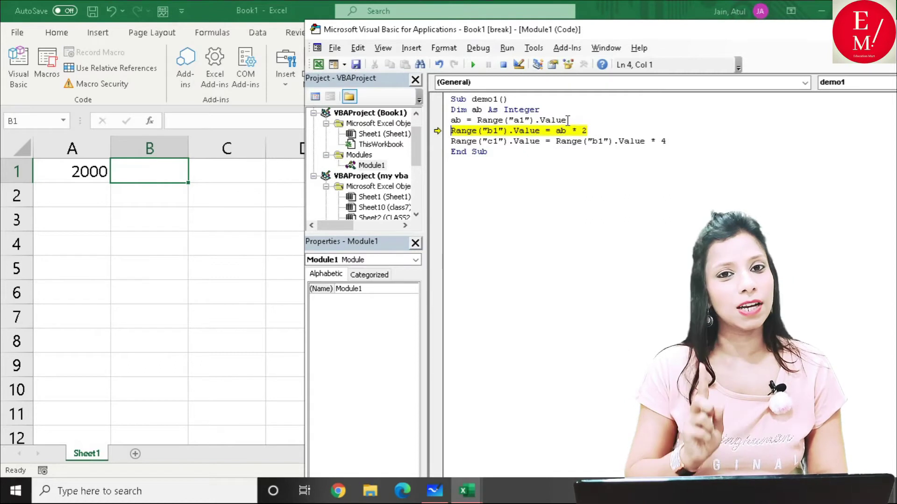
mouse_move(551, 120)
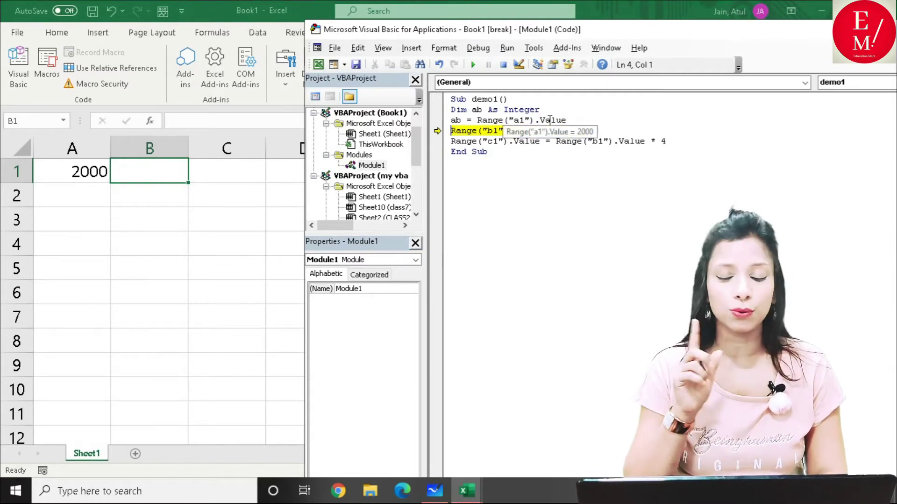
key("F8")
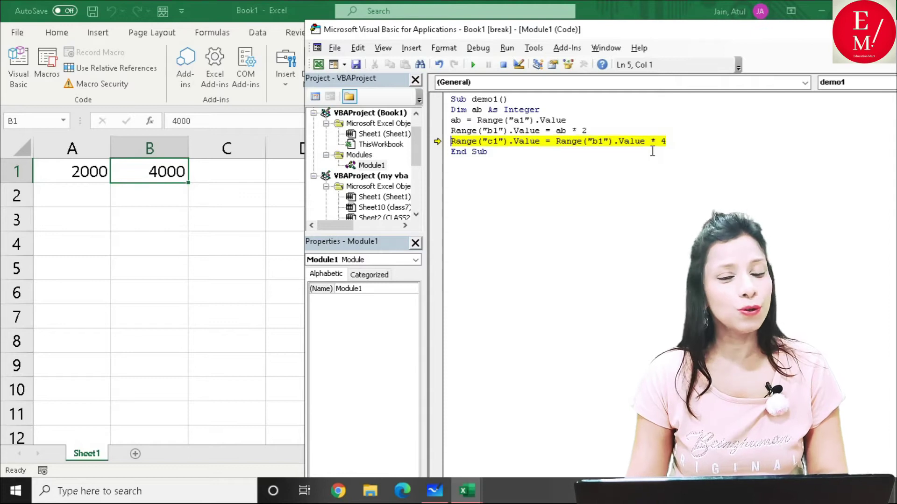
key("F8")
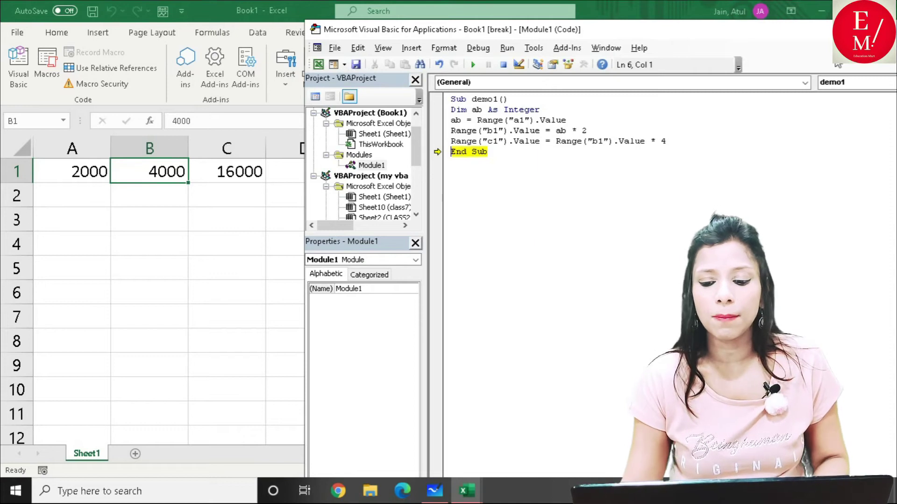
Stop the paused demo1 debugging run and close the VBA editor
left_click_drag(839, 64, 719, 148)
left_click(686, 82)
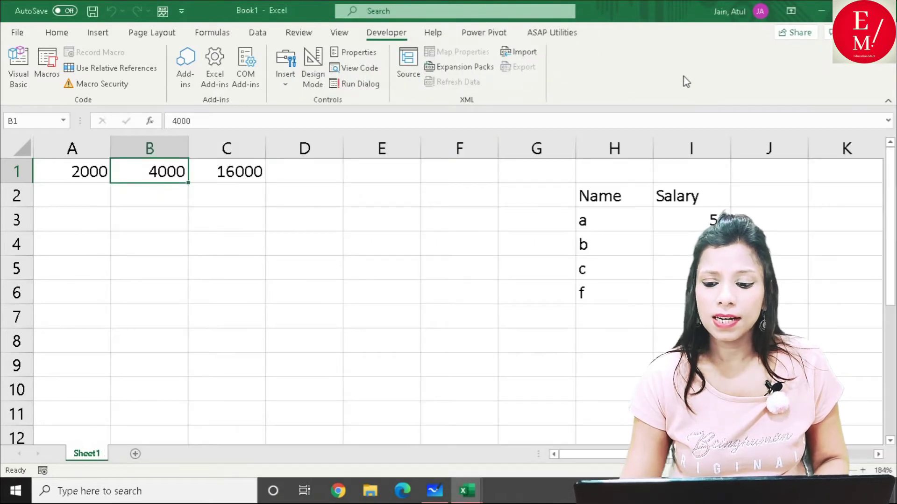
mouse_move(462, 492)
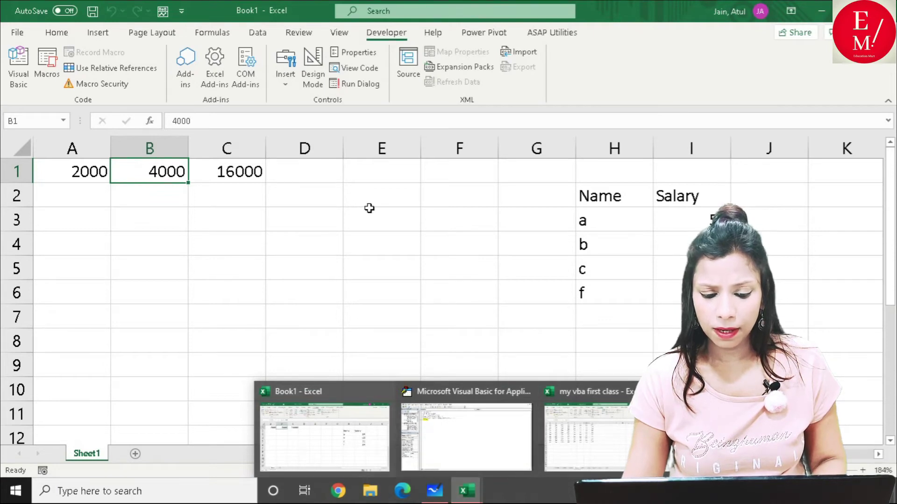
left_click(9, 84)
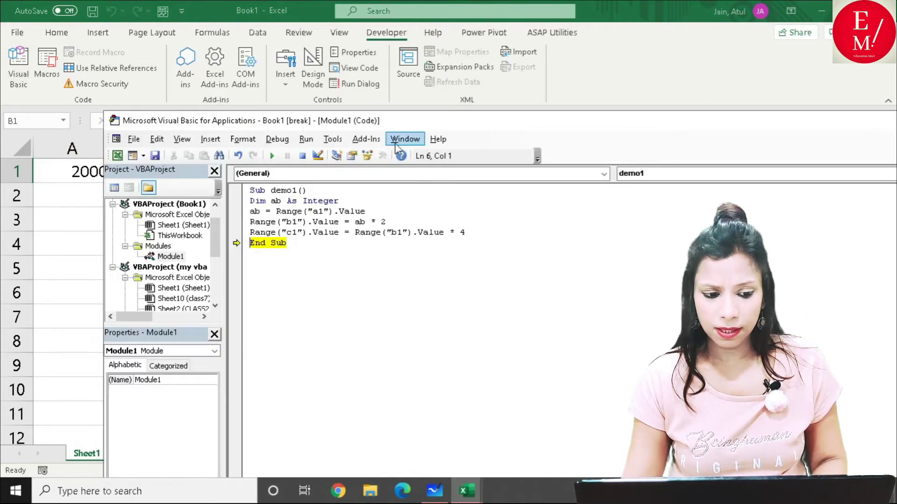
left_click_drag(486, 125, 368, 136)
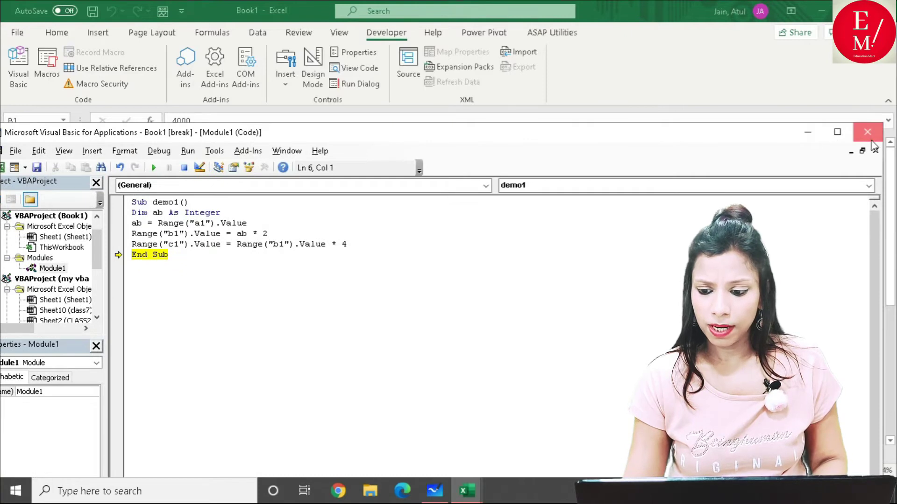
key("F5")
left_click(412, 290)
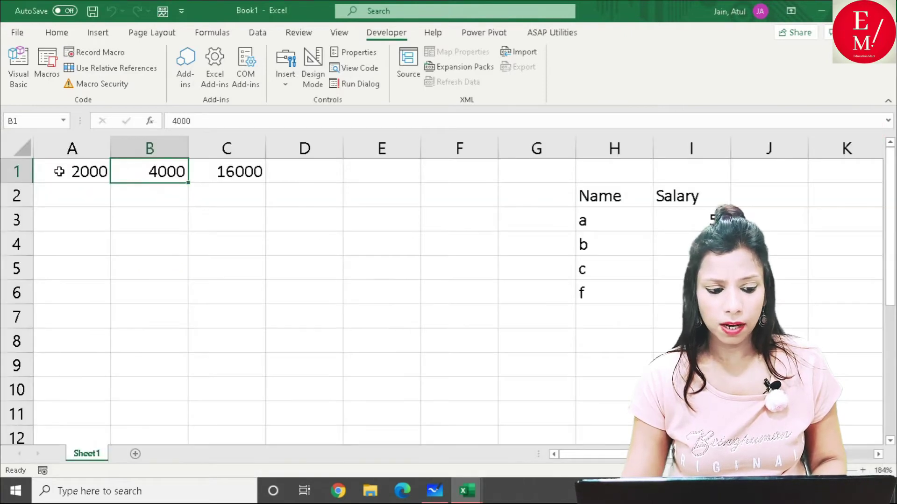
Replace A1's value 2000 with 3500
left_click(59, 172)
type("8")
key("BackSpace")
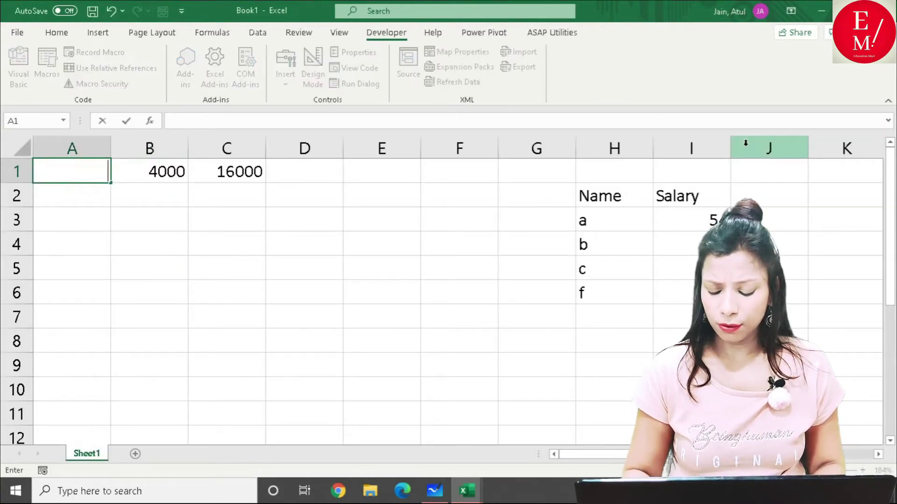
type("35")
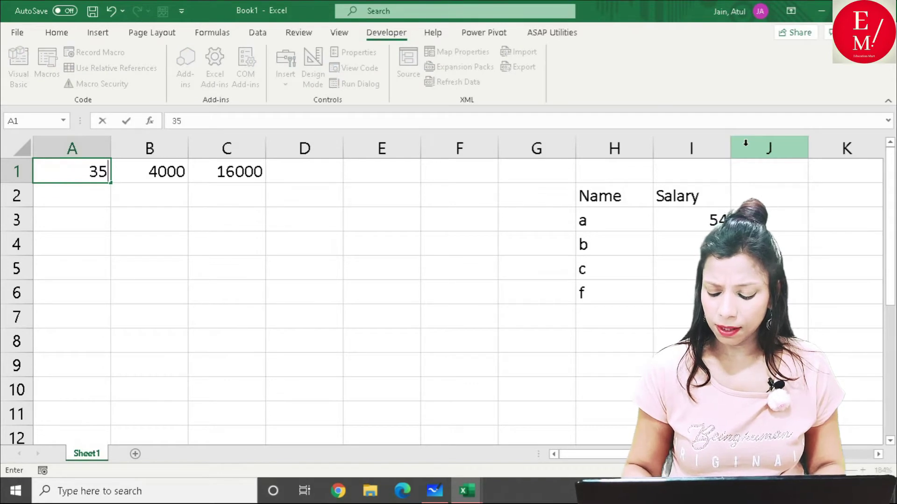
type("00")
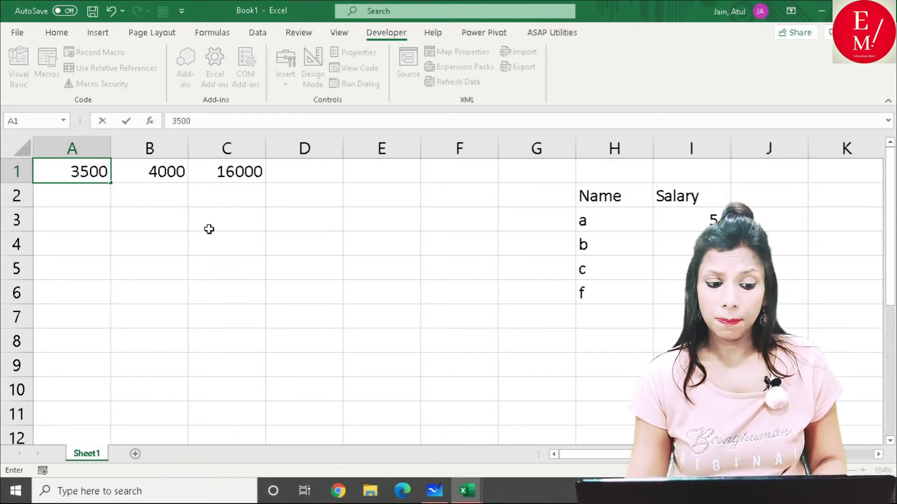
left_click(209, 229)
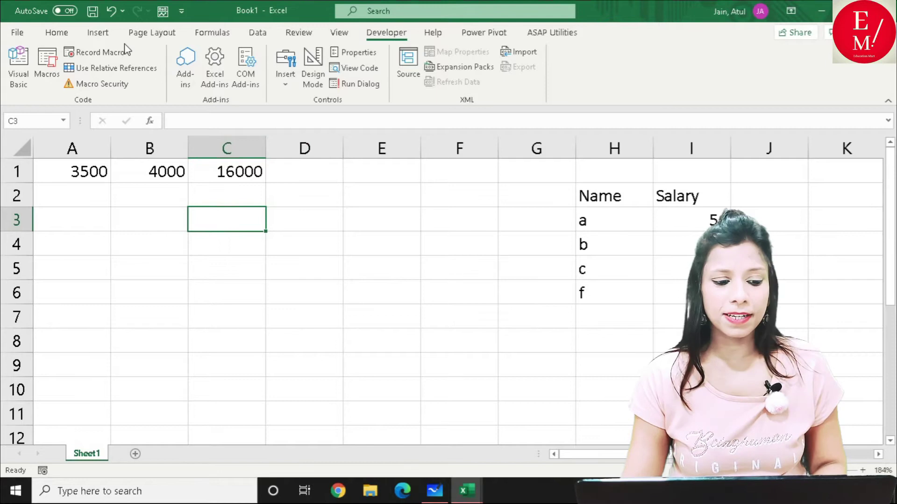
Draw a rectangle shape spanning roughly E1 to F3
left_click(97, 32)
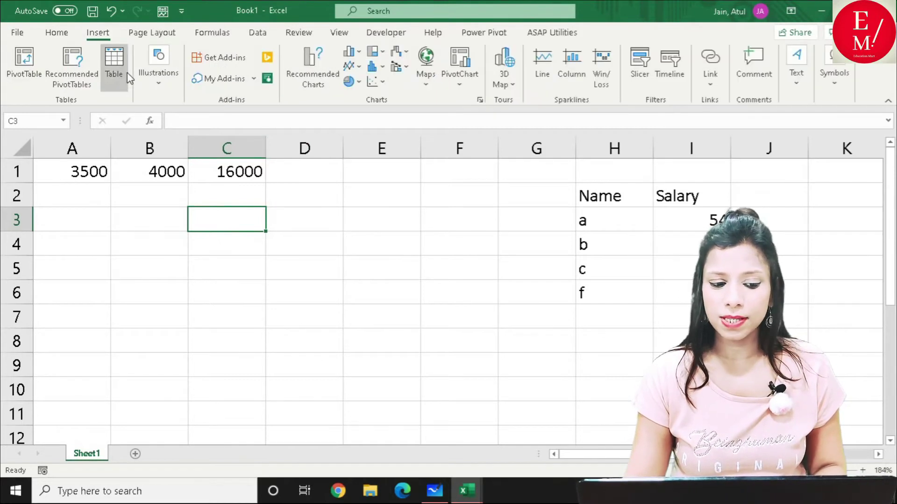
left_click(158, 68)
left_click(184, 139)
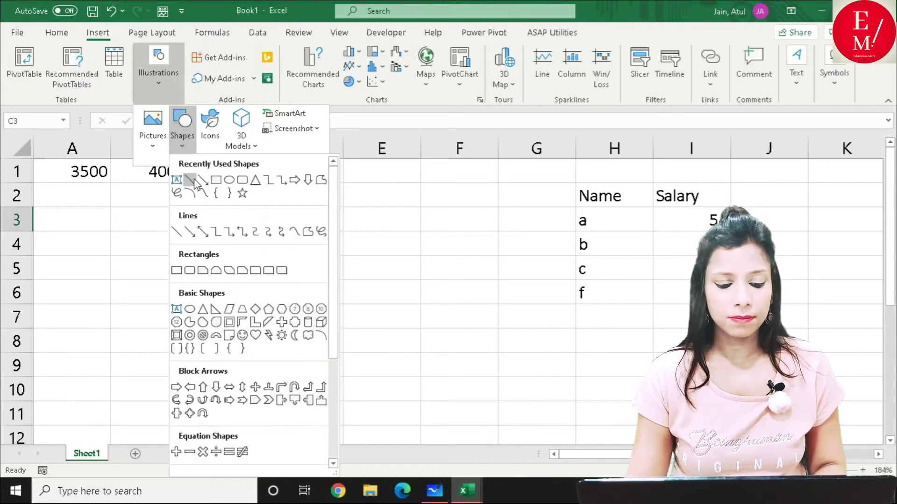
left_click(215, 181)
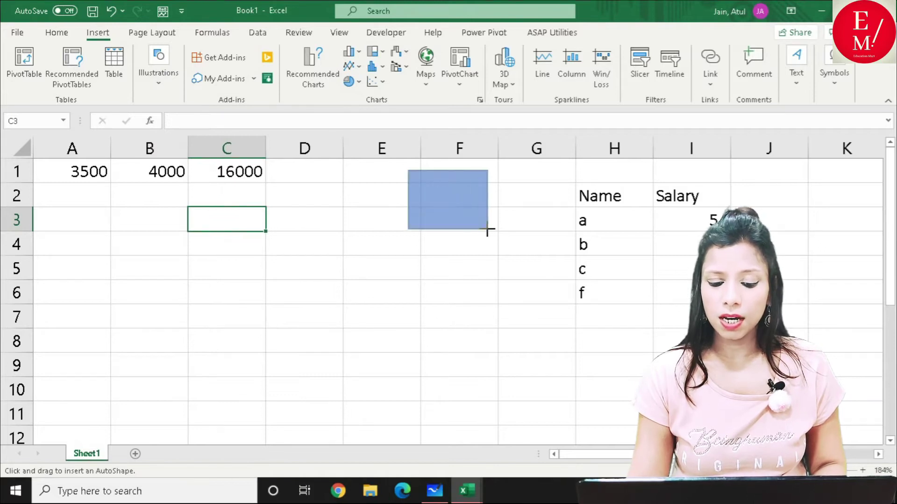
left_click_drag(408, 171, 488, 229)
Open the rectangle's Assign Macro dialog
right_click(464, 200)
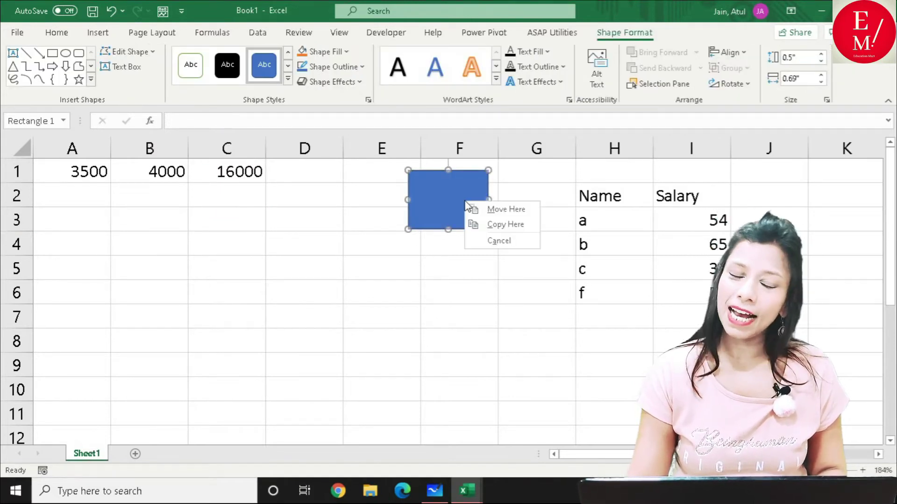
left_click(476, 224)
right_click(452, 220)
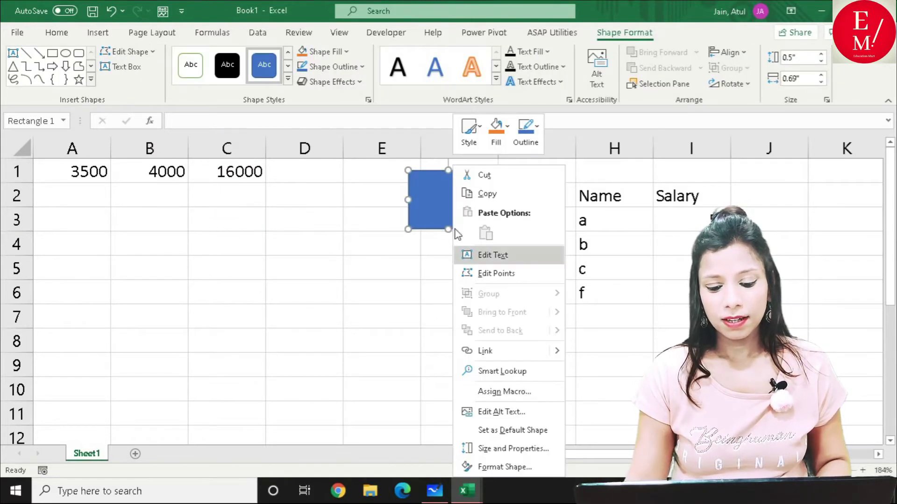
left_click(490, 391)
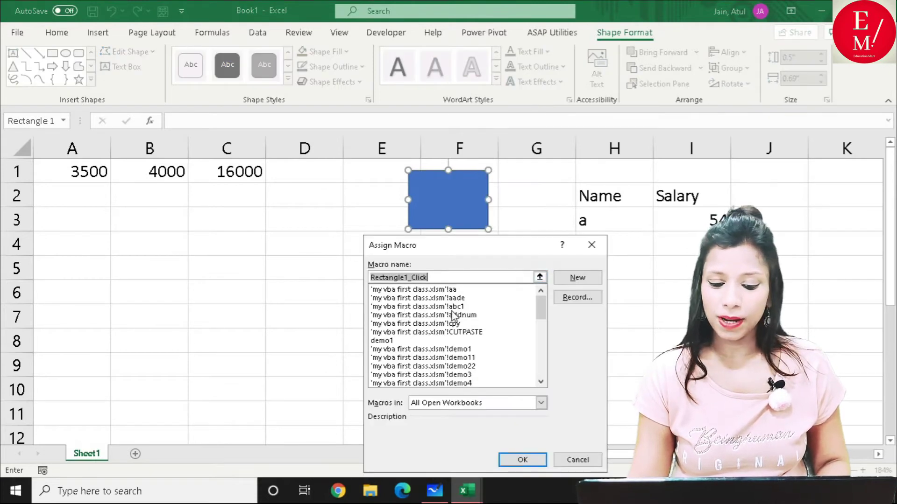
Assign demo1 from Book1 to the rectangle and click it, making B1 7000 and C1 28000
left_click(541, 402)
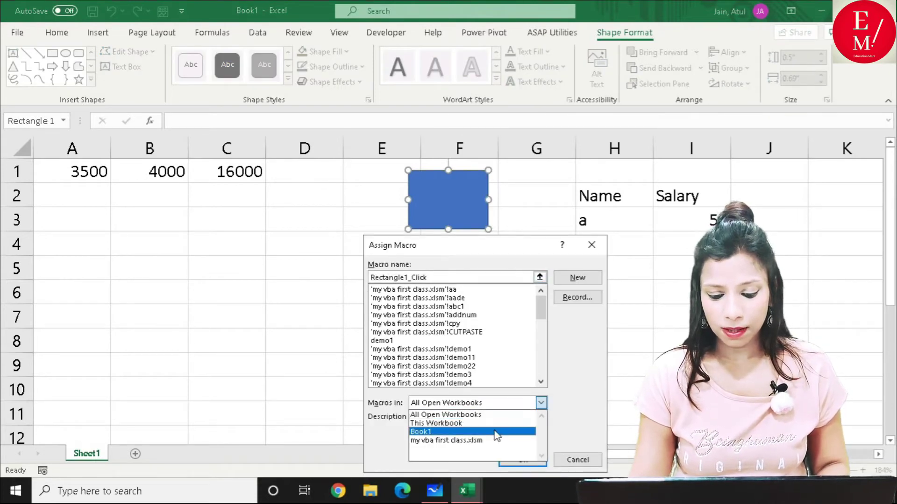
left_click(449, 432)
left_click(411, 291)
left_click(410, 291)
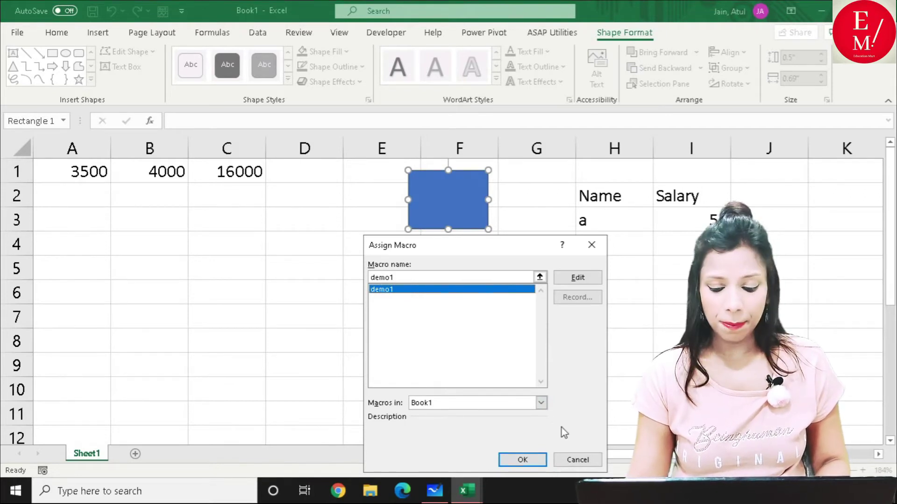
left_click(543, 405)
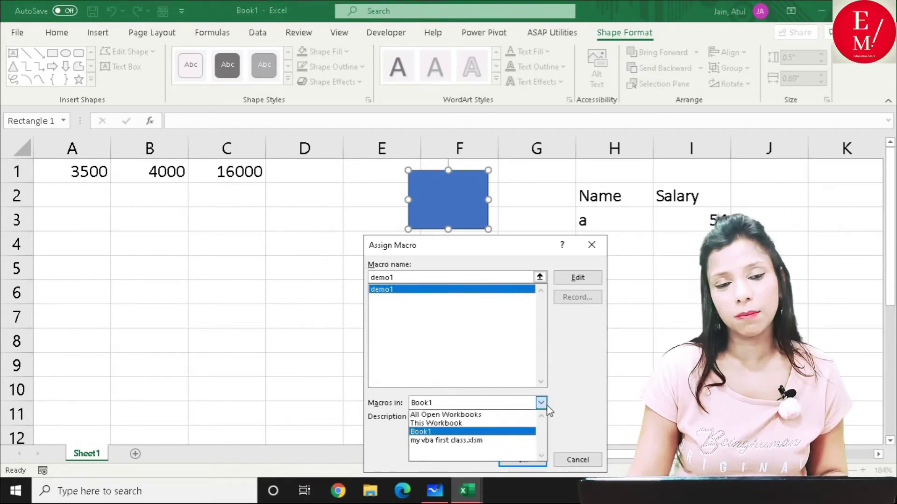
left_click(542, 404)
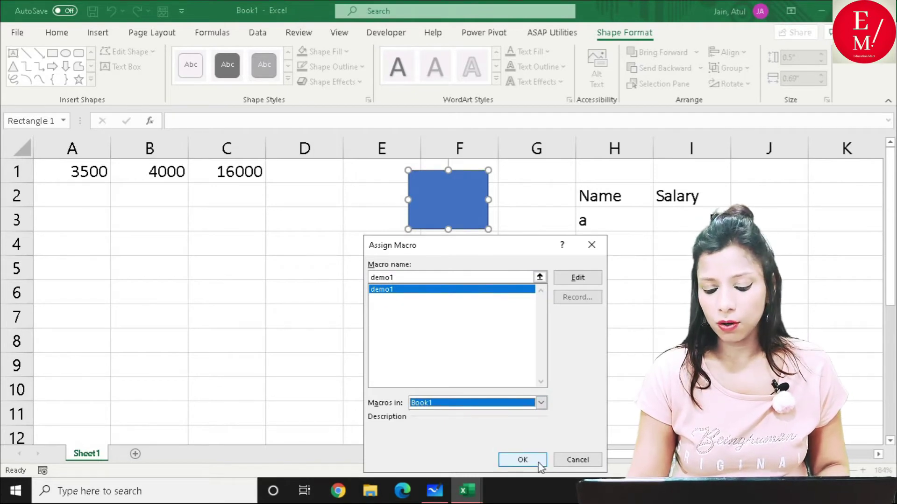
left_click(535, 461)
left_click(253, 260)
left_click(455, 215)
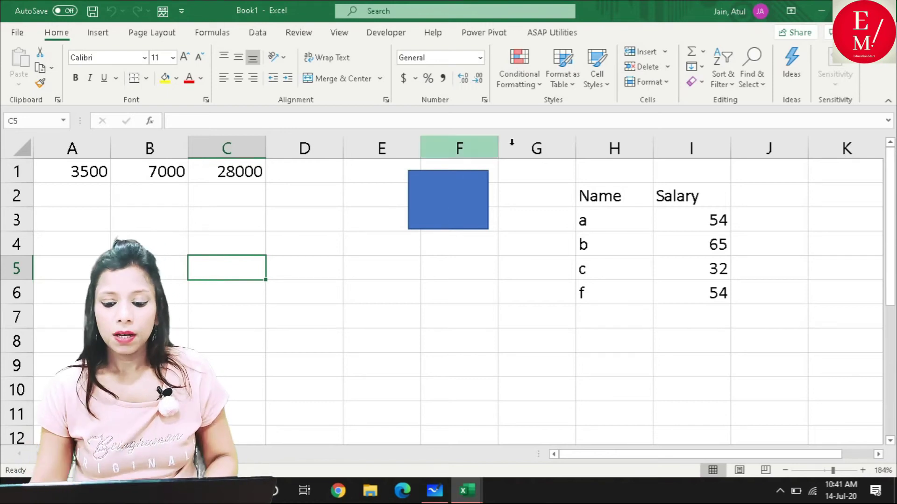
Mark out the H2:I6 source and D7:E10 target, then open Visual Basic from the Developer tab
left_click_drag(608, 193, 699, 287)
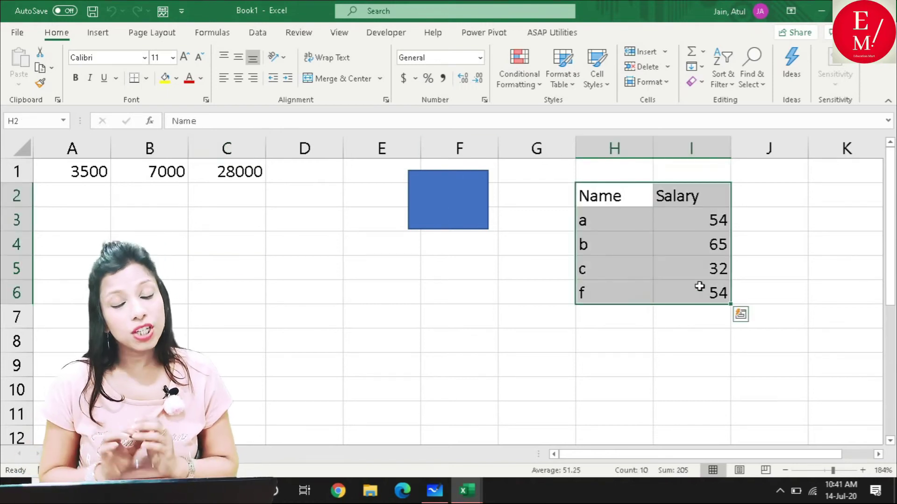
left_click_drag(284, 330, 469, 395)
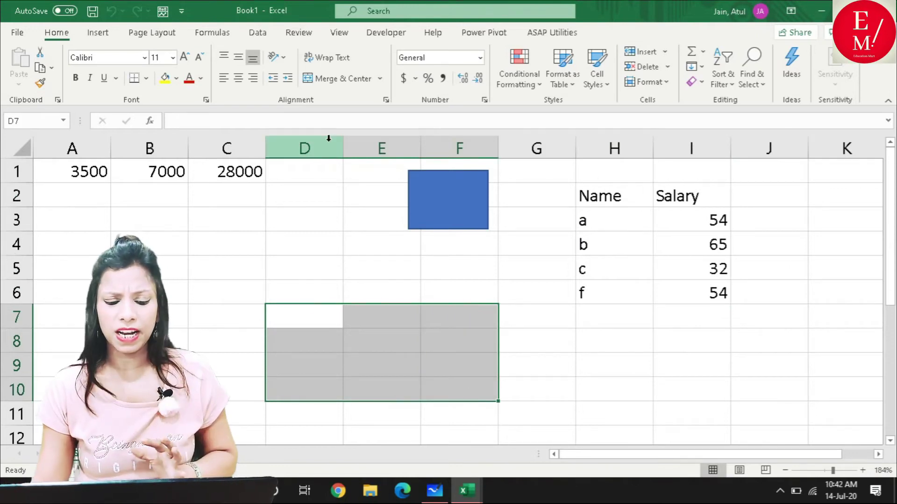
left_click(316, 318)
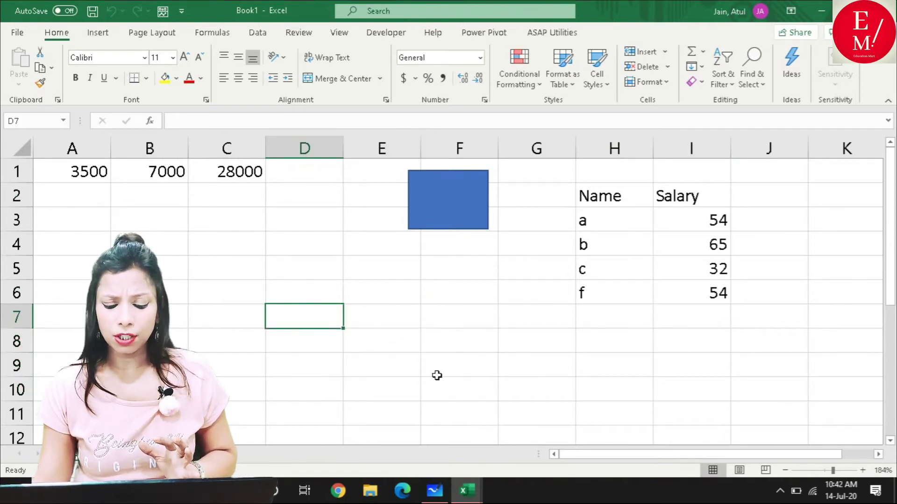
left_click_drag(317, 310, 390, 390)
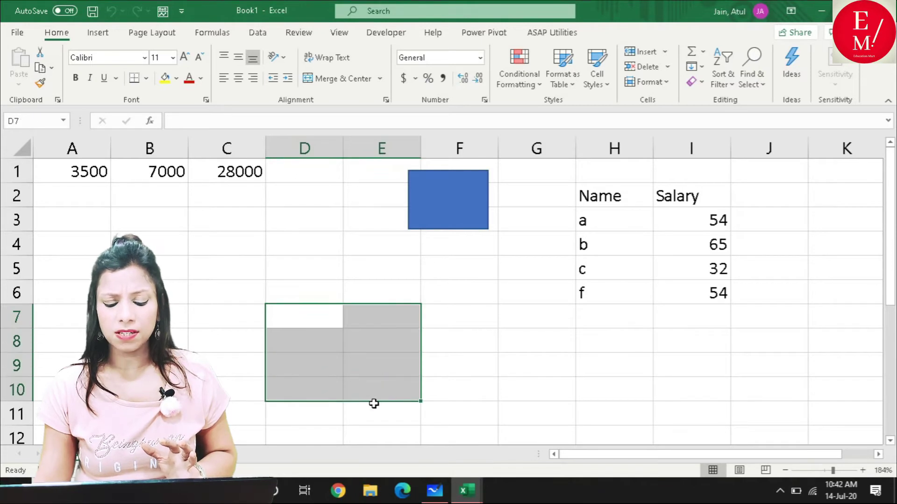
left_click(645, 195)
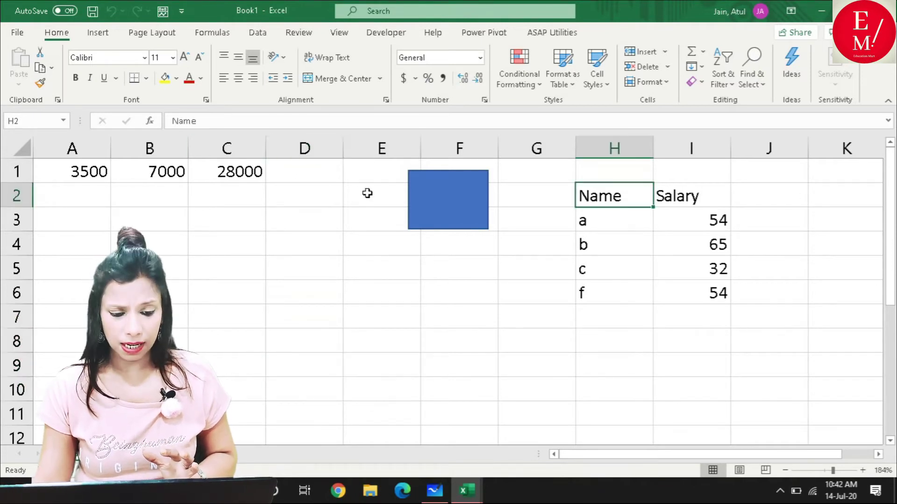
left_click(385, 33)
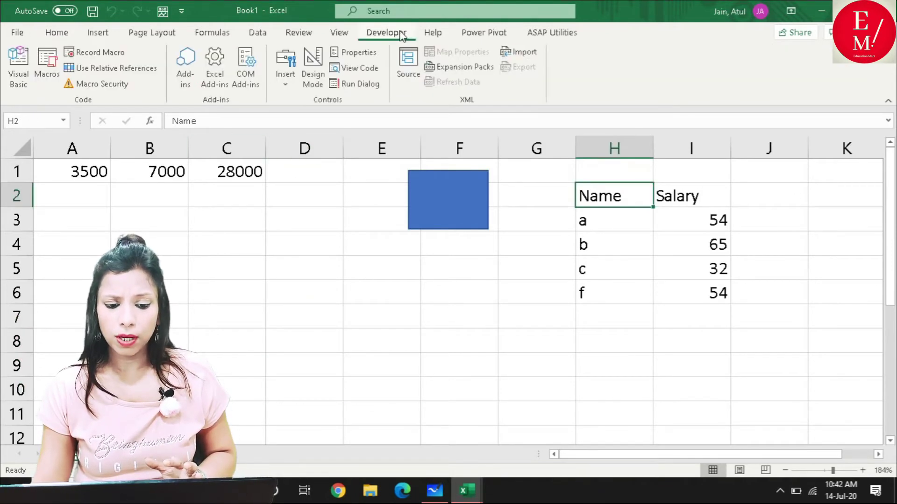
left_click(21, 67)
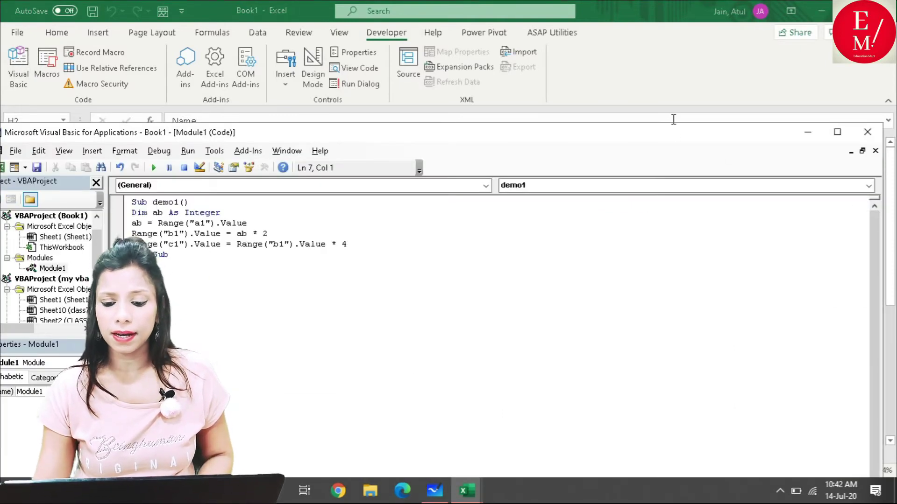
Add a Sub demo2 macro below demo1 and begin its first Range(" line
left_click(836, 132)
key("Return")
type("Sub demo2(")
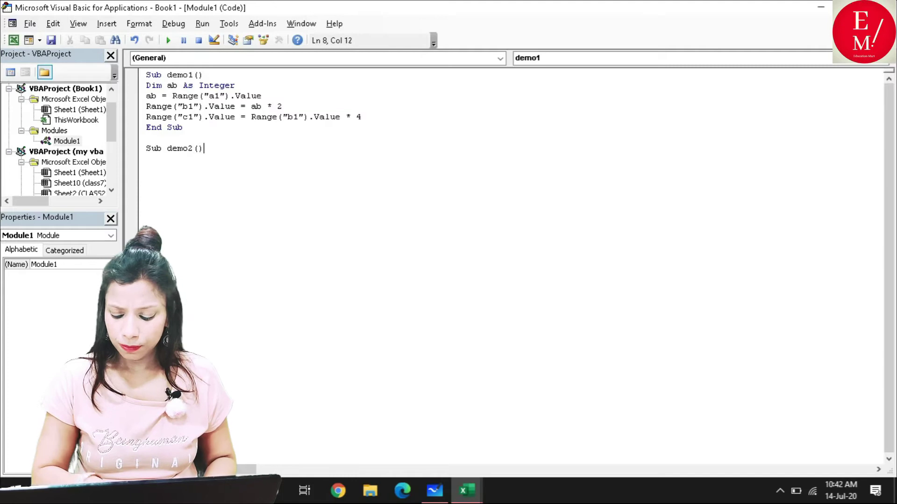
key("Return")
type("Range")
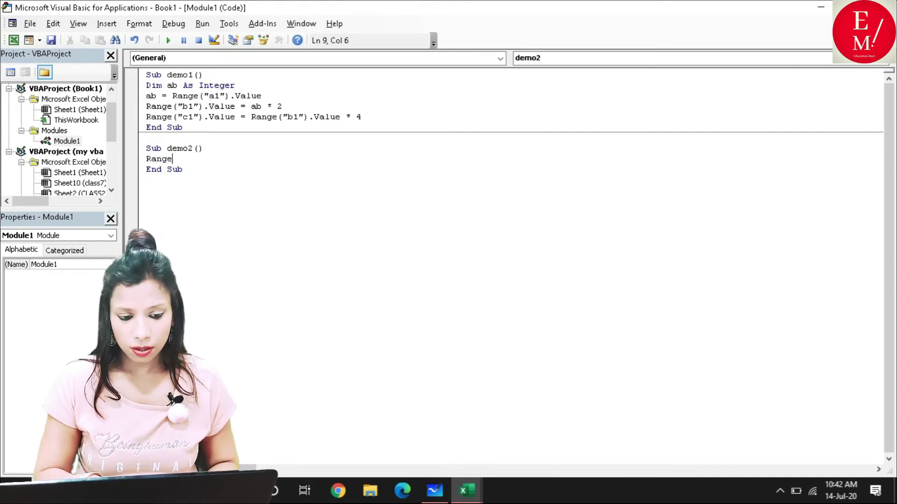
type("(\"")
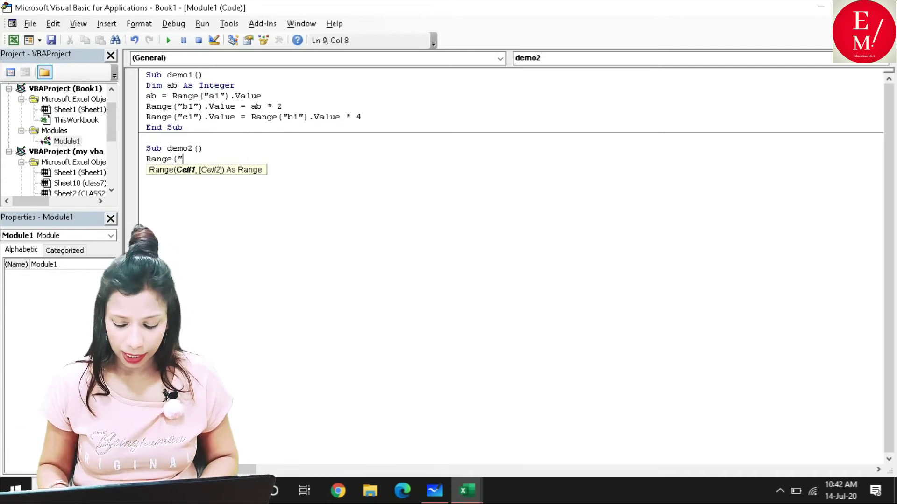
key("alt+F11")
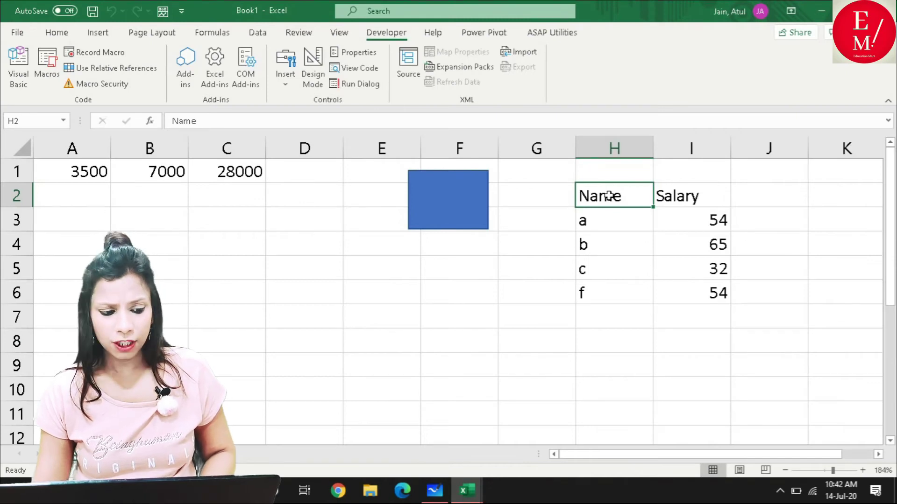
Complete demo2's first line as Range("H2:i6").Select, checking the table ends at I6
left_click(693, 292)
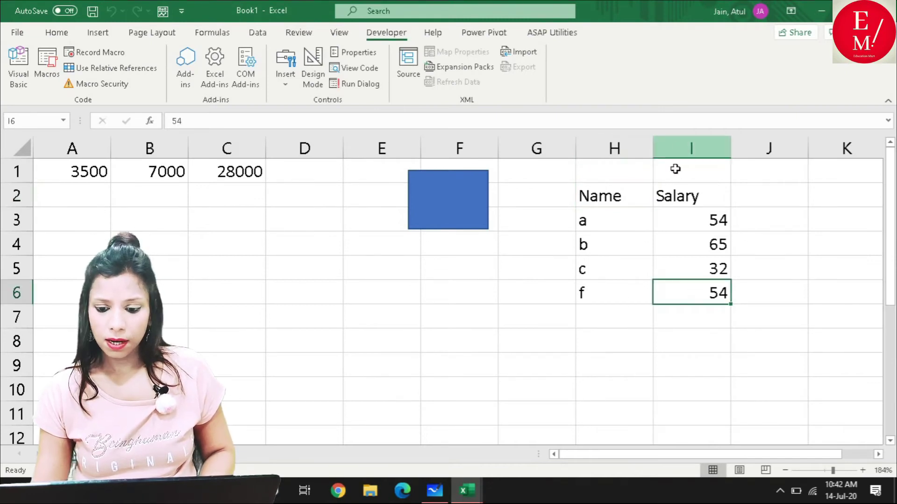
mouse_move(463, 491)
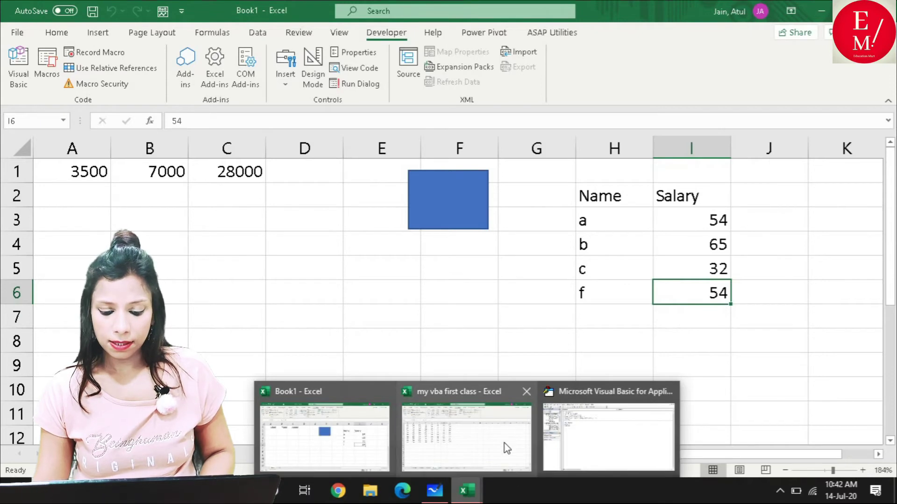
left_click(607, 436)
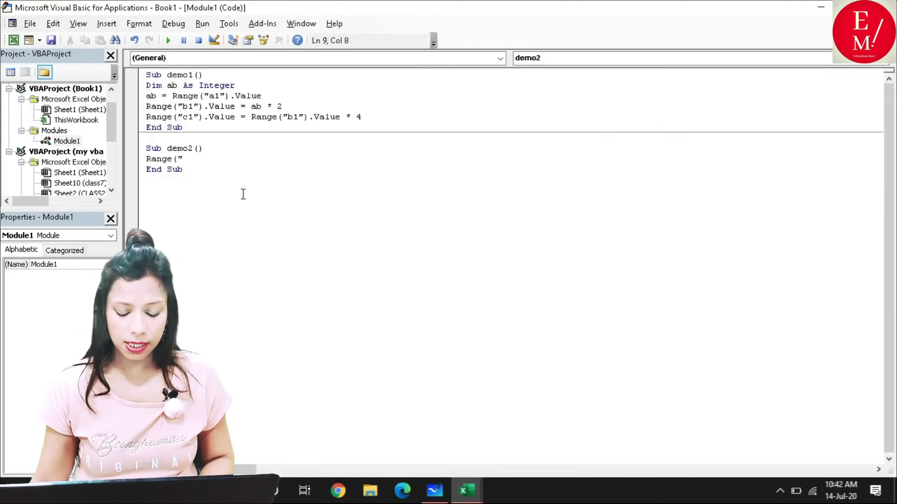
type("H2:")
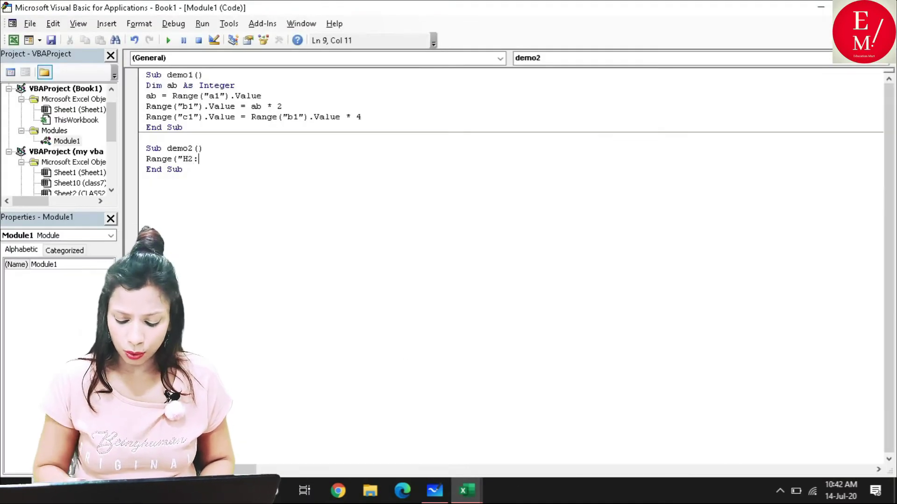
type("i6")
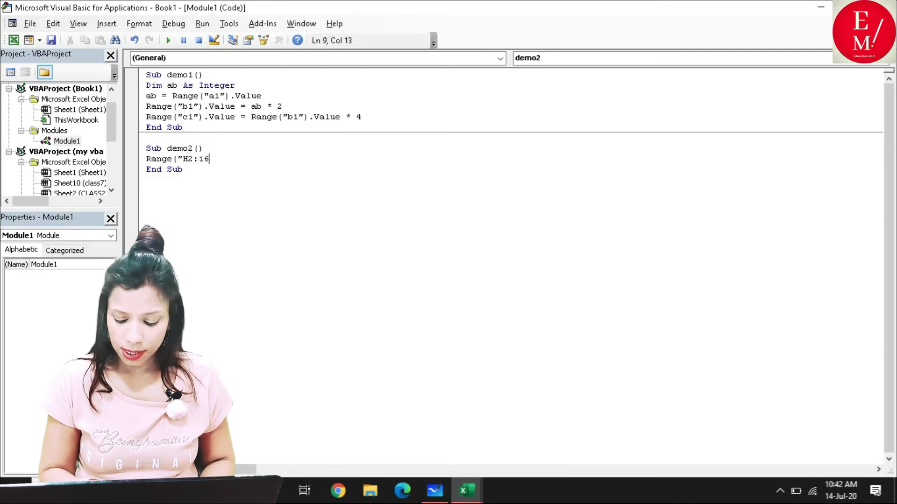
type("\")")
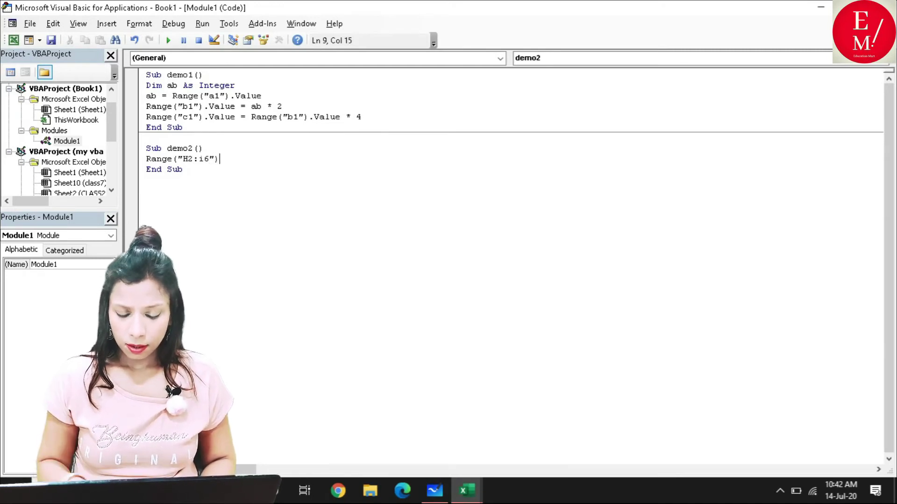
type(".slect")
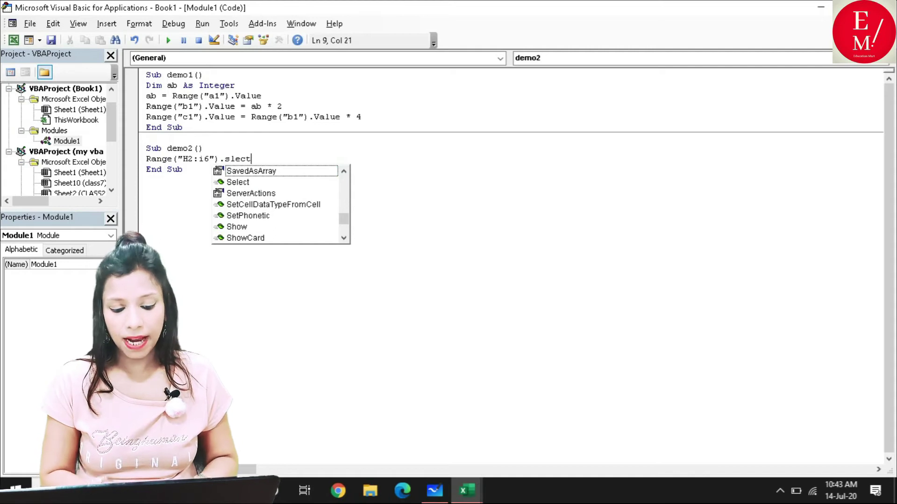
key("BackSpace")
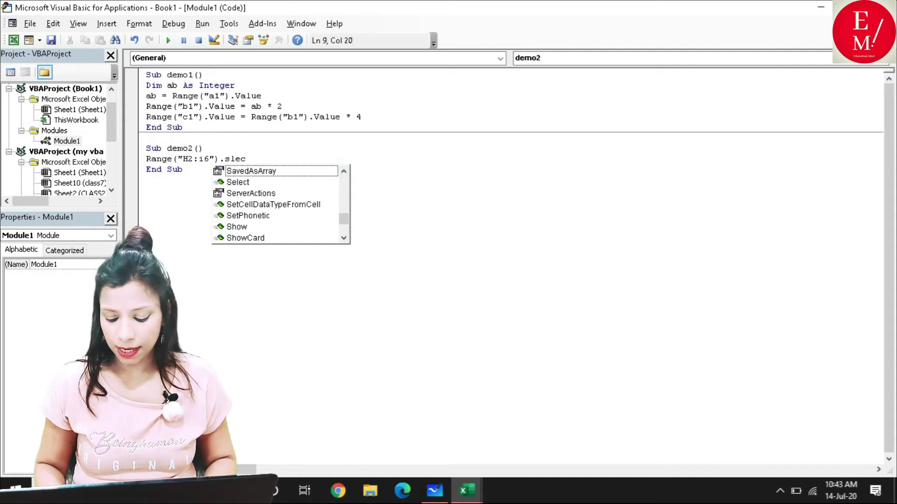
key("Down")
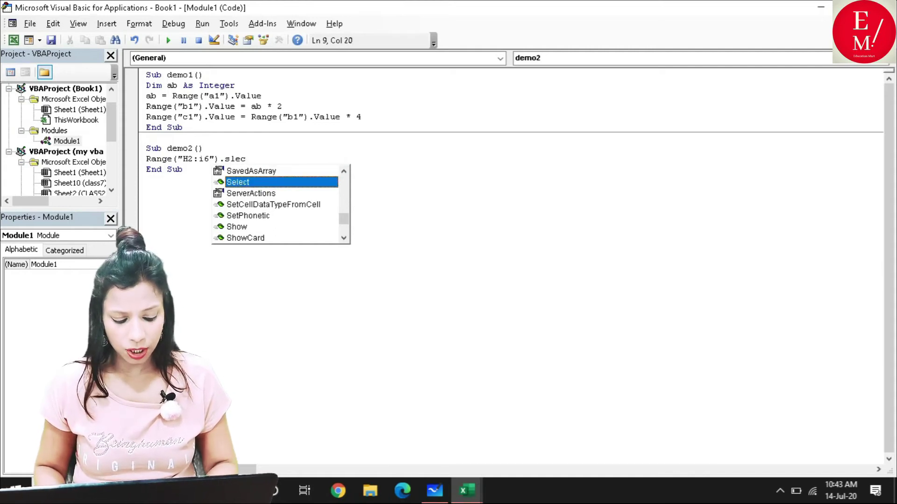
key("Tab")
Add a Range("H2:i6").Copy line and begin a third Range(" line
key("Return")
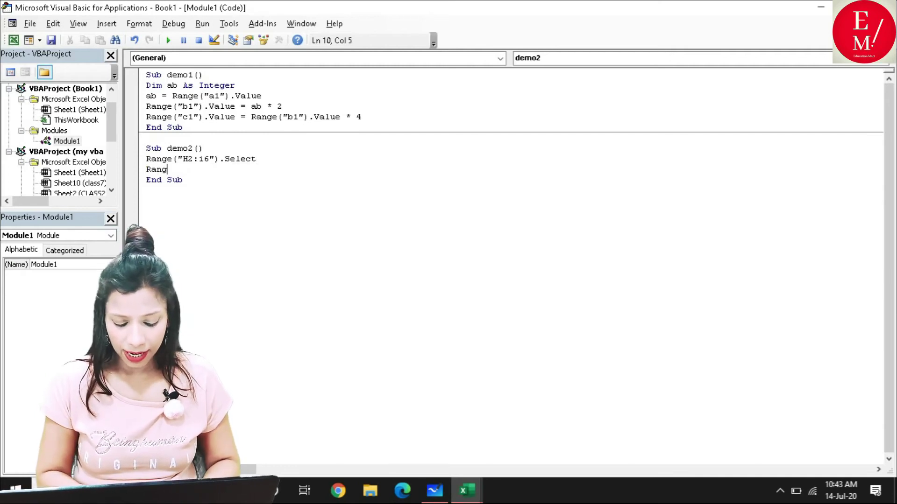
type("e(\"h2:")
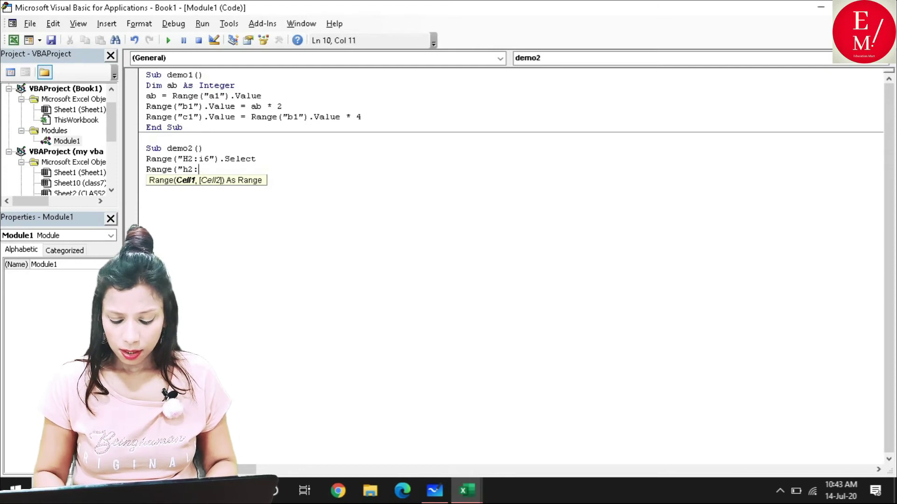
type("i6\")")
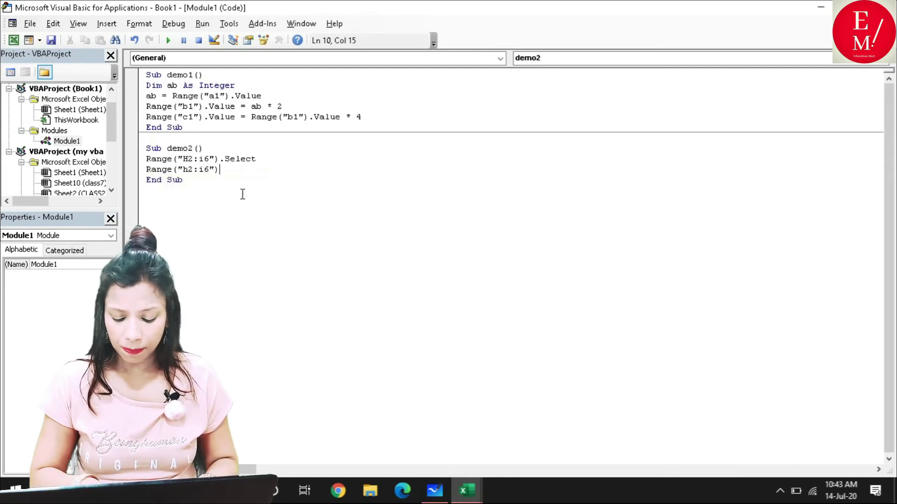
type(".copy")
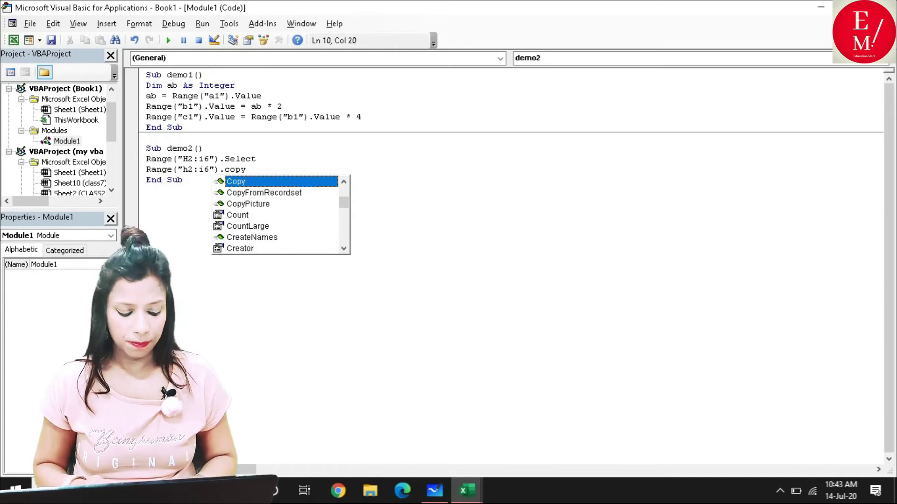
key("Return")
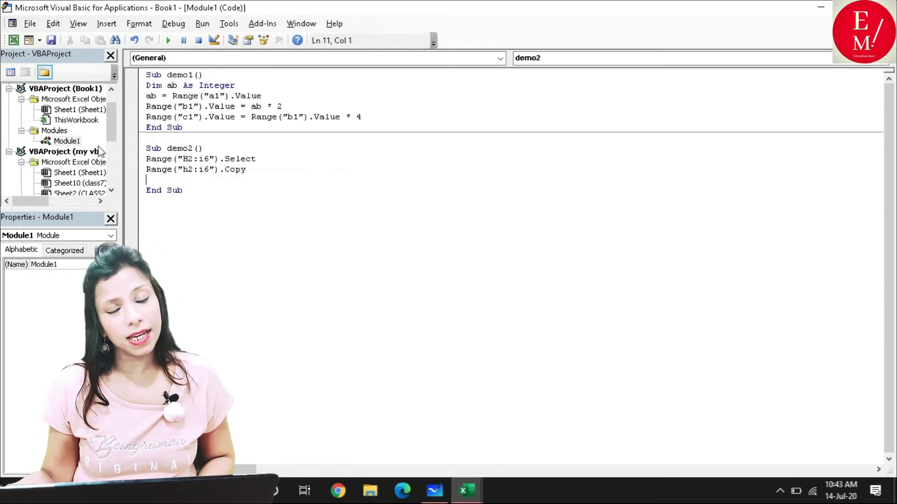
type("Range(:")
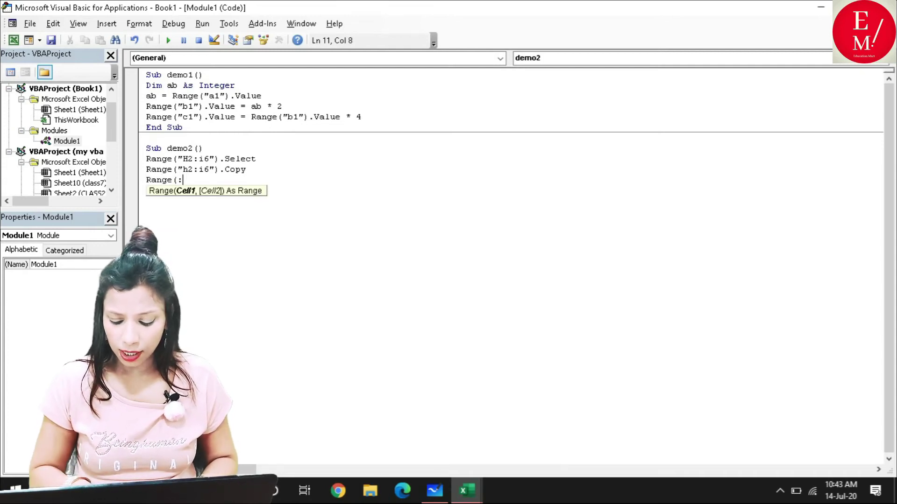
key("BackSpace")
type("\"d7")
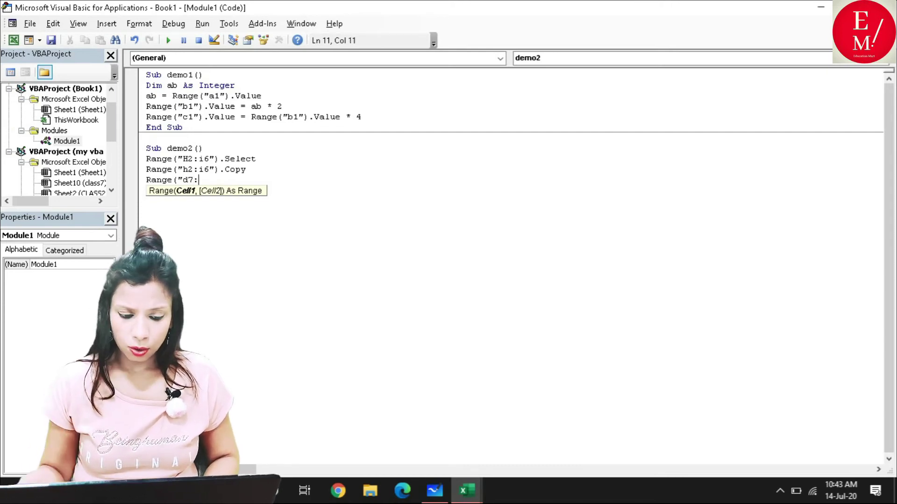
left_click(821, 7)
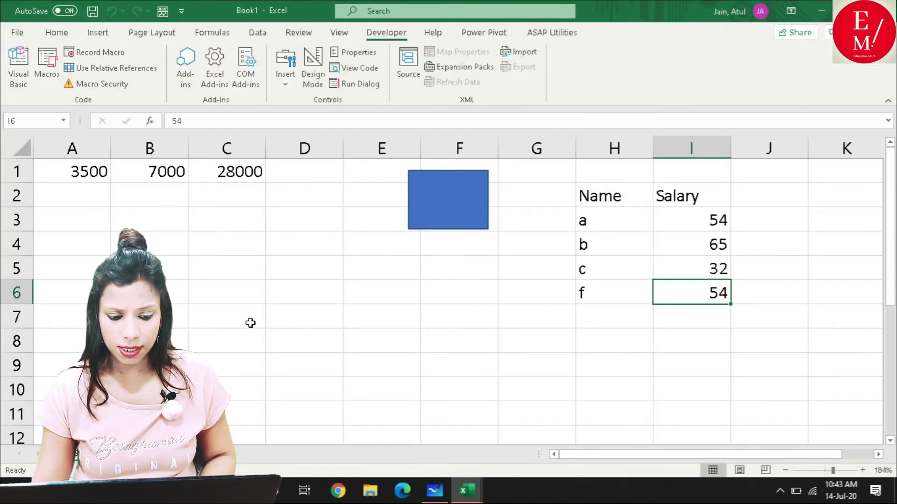
Complete the third line as Range("d7:e10").Select after checking the D7:E10 destination
left_click(296, 319)
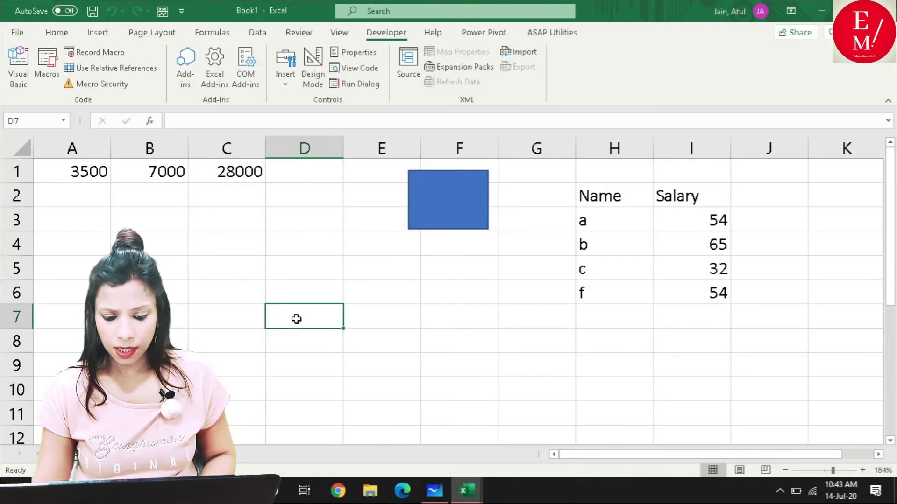
left_click_drag(296, 320, 380, 391)
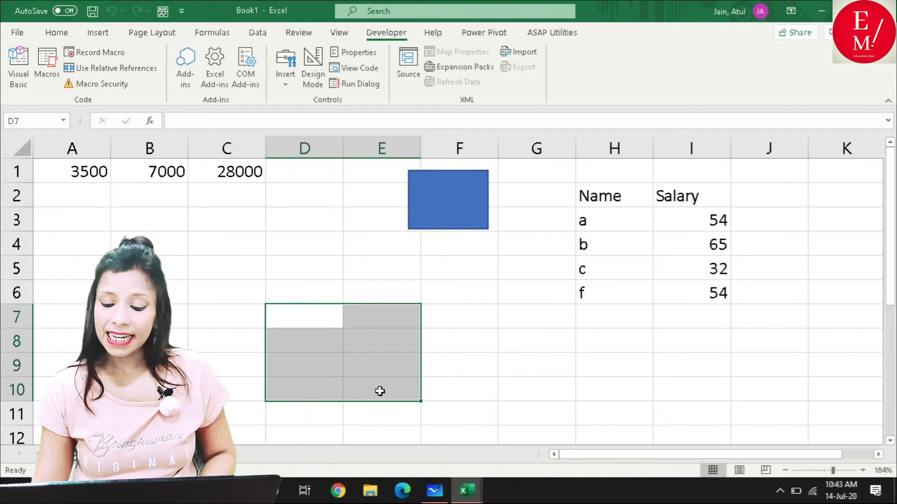
left_click(467, 450)
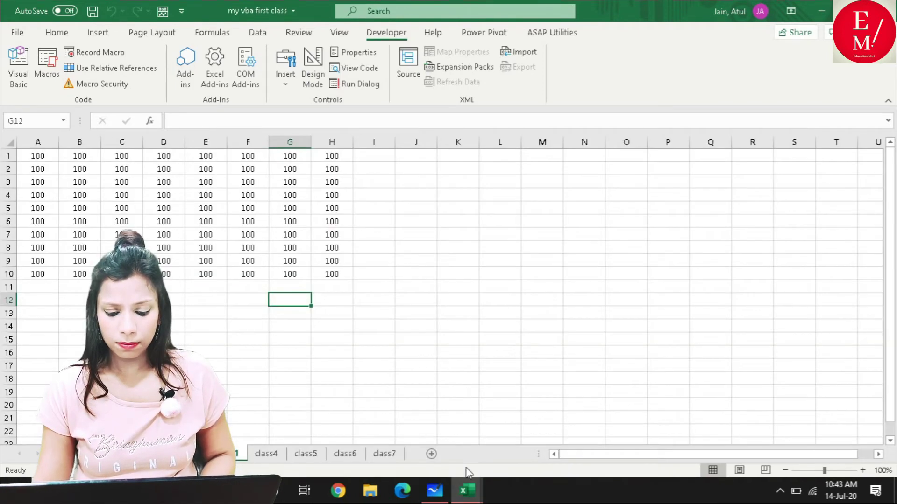
mouse_move(463, 490)
left_click(556, 449)
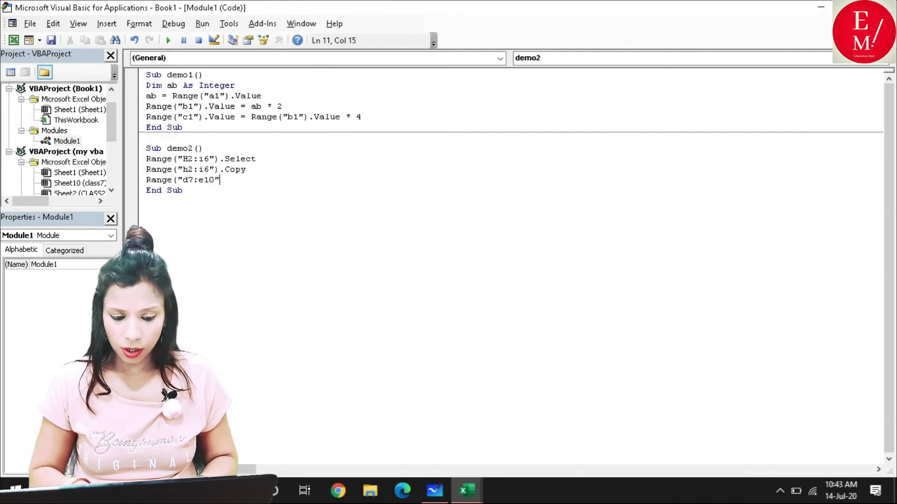
type(")")
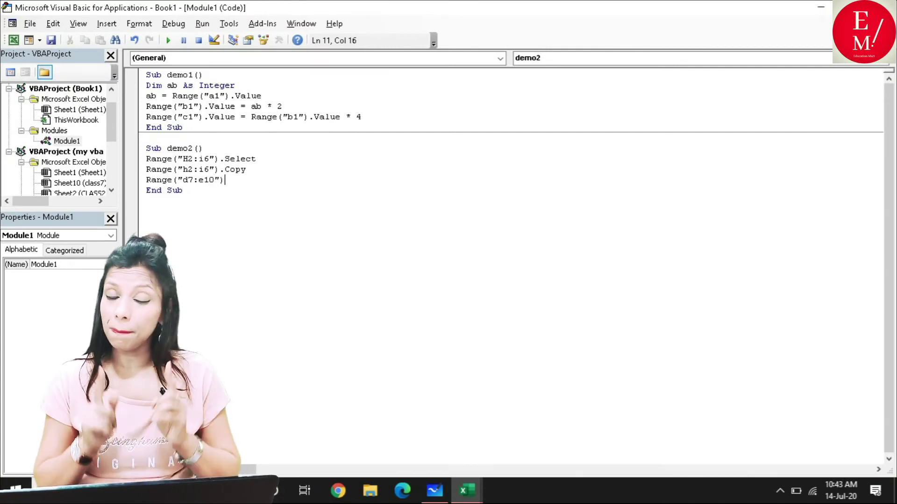
type(".select")
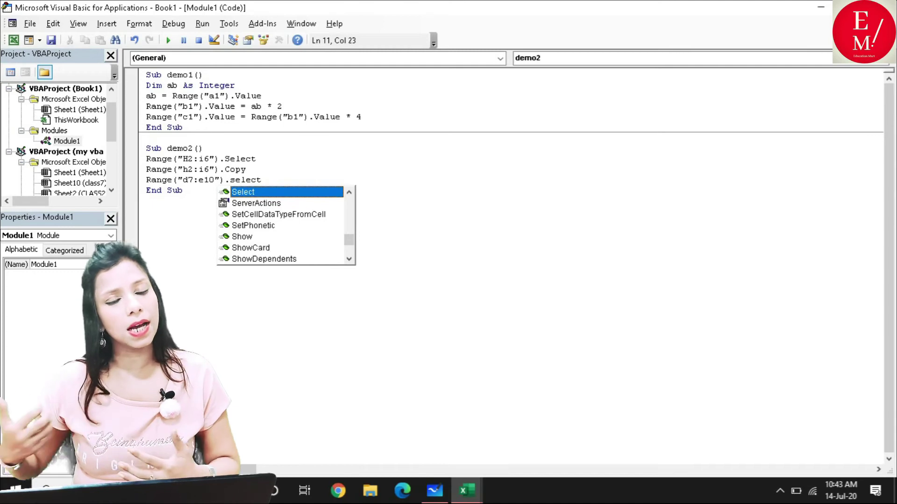
key("Return")
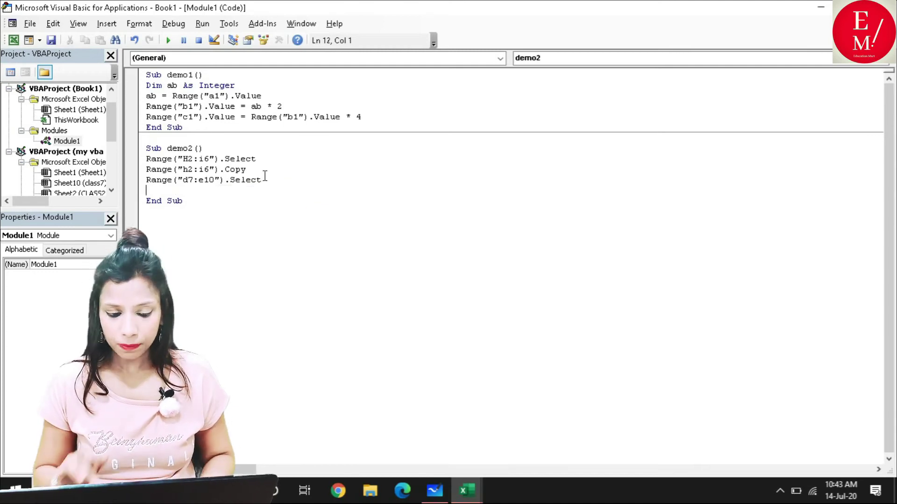
Duplicate that line and change the copy to Range("d7:e10").PasteSpecial
left_click_drag(267, 181, 146, 182)
key("ctrl+c")
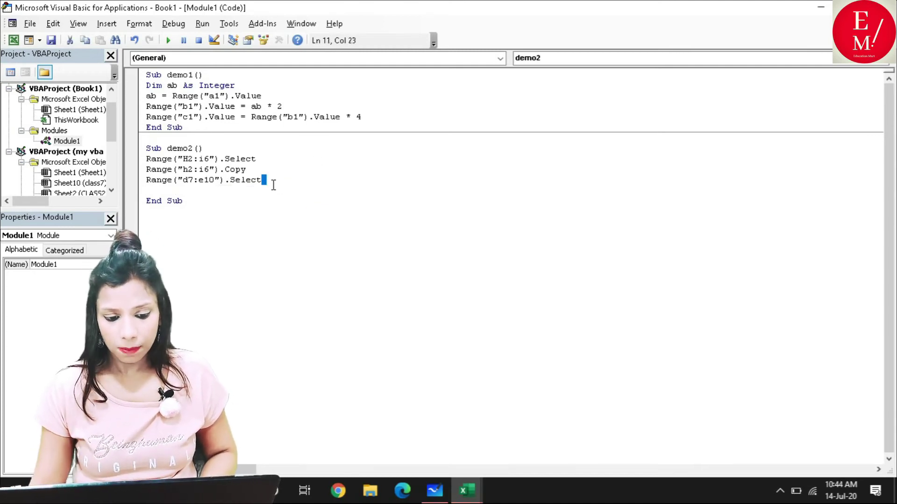
left_click(158, 190)
key("ctrl+v")
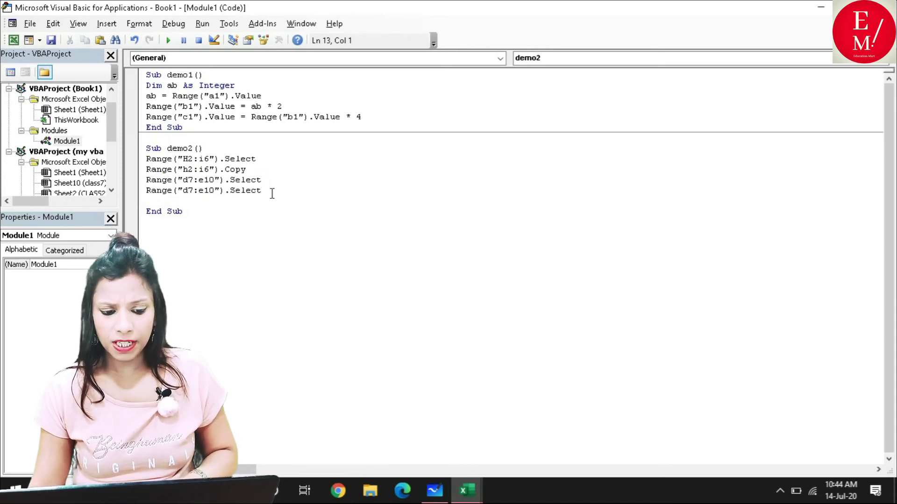
key("BackSpace")
key("BackSpace")
key("BackSpace")
key("BackSpace")
key("BackSpace")
key("BackSpace")
type("Pastespecial")
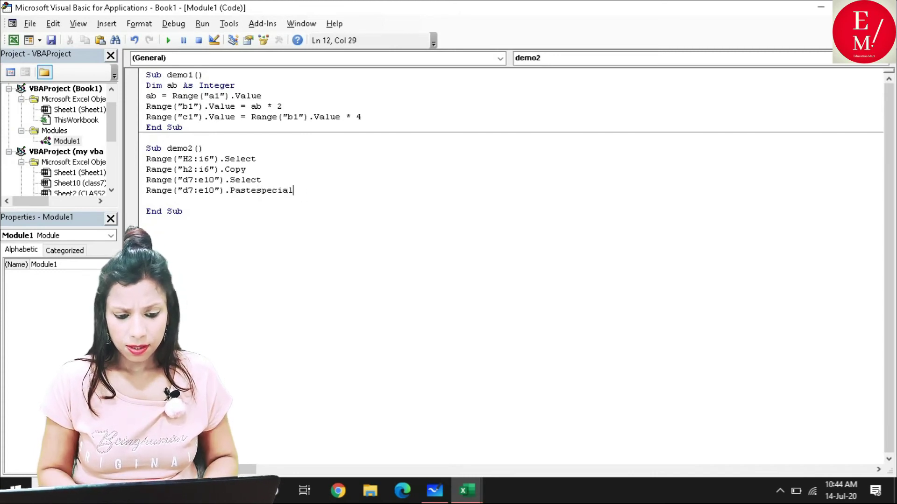
key("Return")
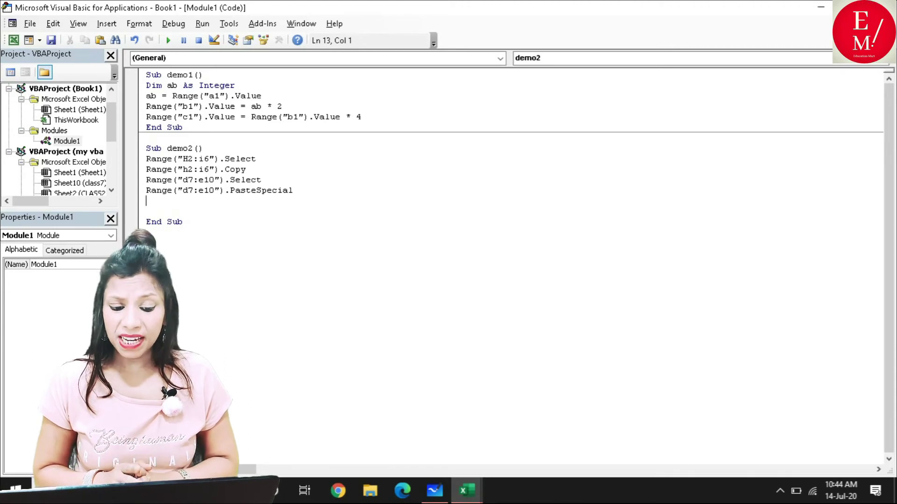
left_click(214, 209)
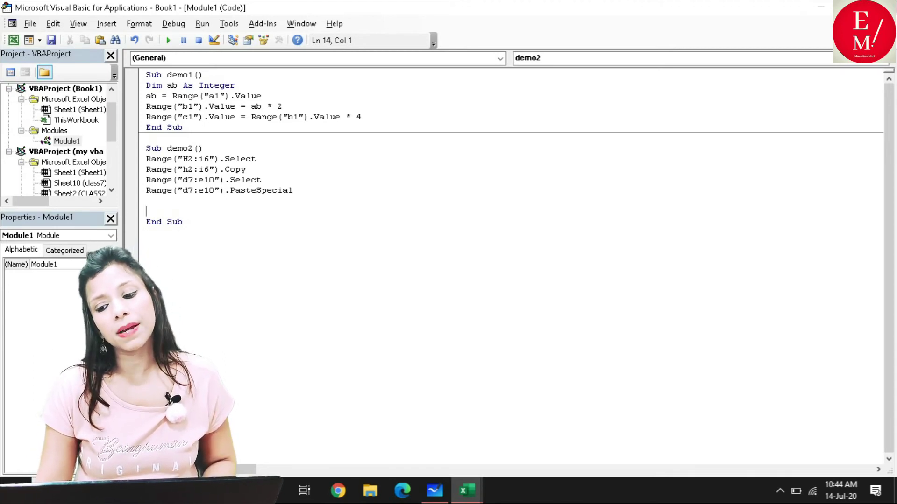
key("super+Down")
Arrange the VBA editor beside the sheet with the cursor inside demo2
left_click_drag(452, 135, 750, 47)
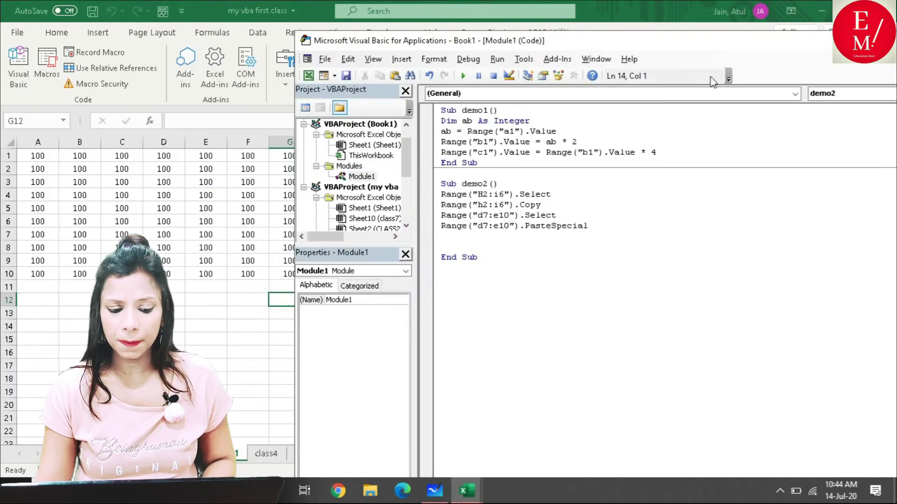
left_click(325, 435)
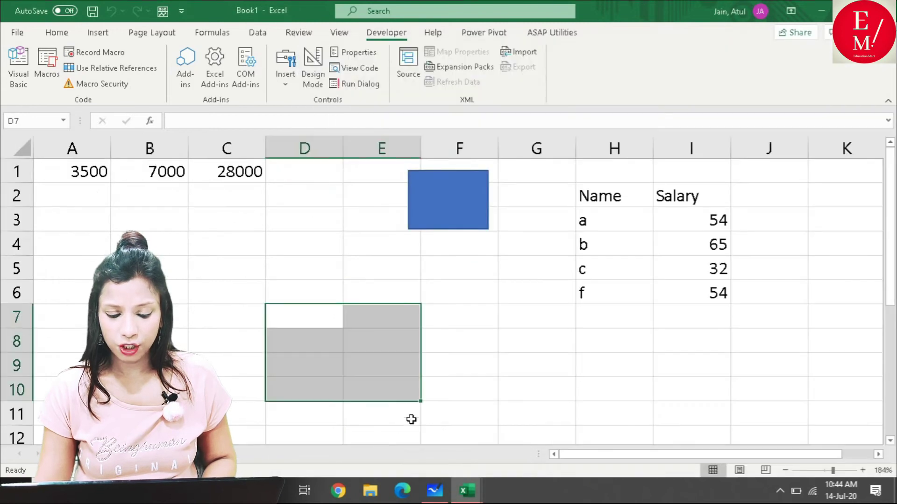
left_click(589, 427)
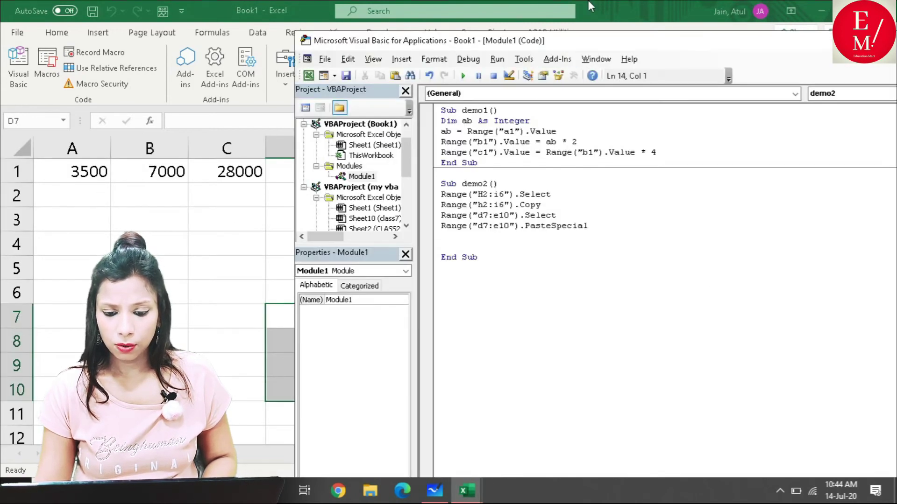
mouse_move(620, 41)
left_mouse_down()
mouse_move(513, 127)
mouse_move(457, 341)
left_mouse_up()
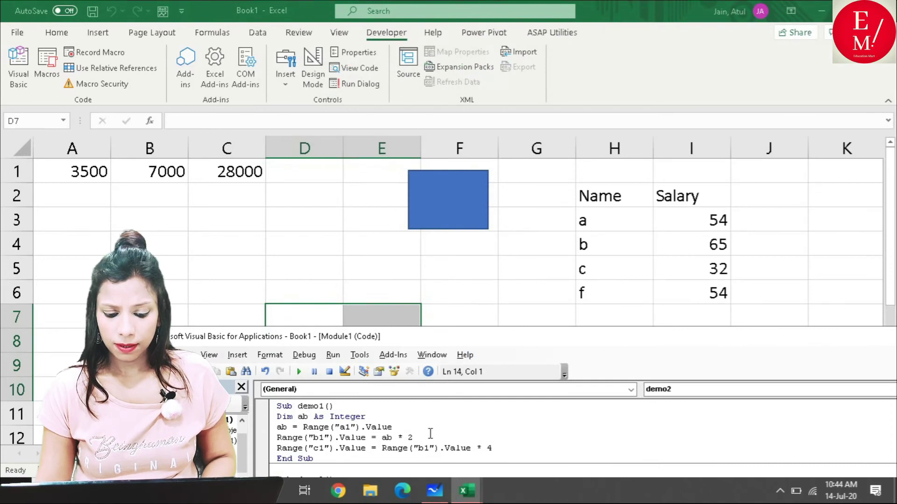
left_click_drag(514, 337, 519, 303)
left_click(386, 447)
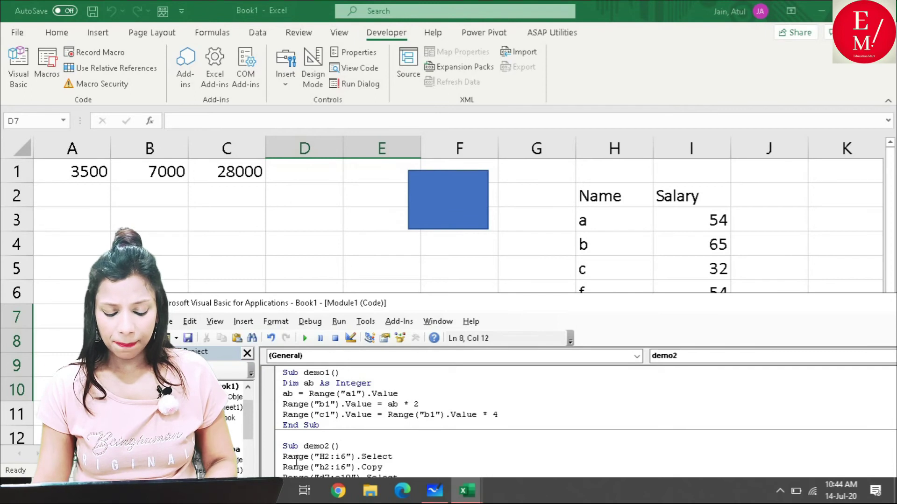
Step demo2 line by line with F8, pasting the Name and Salary table at D7
key("F8")
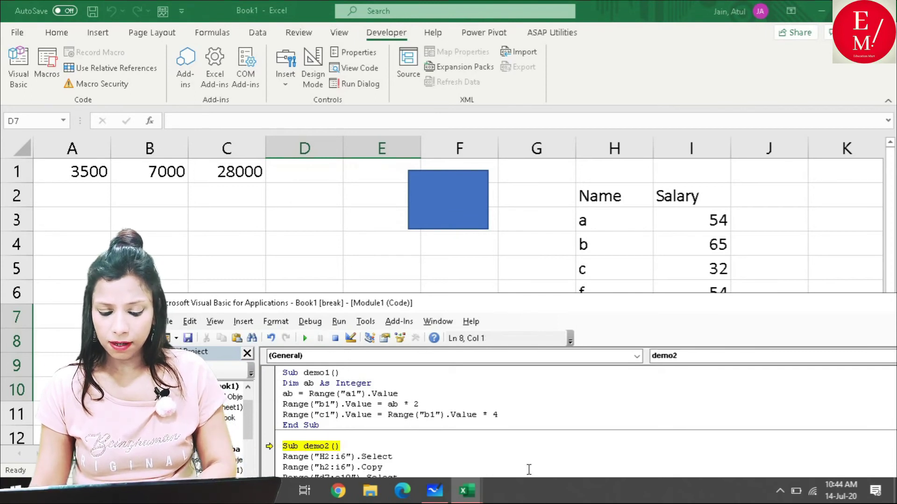
key("F8")
key("F8")
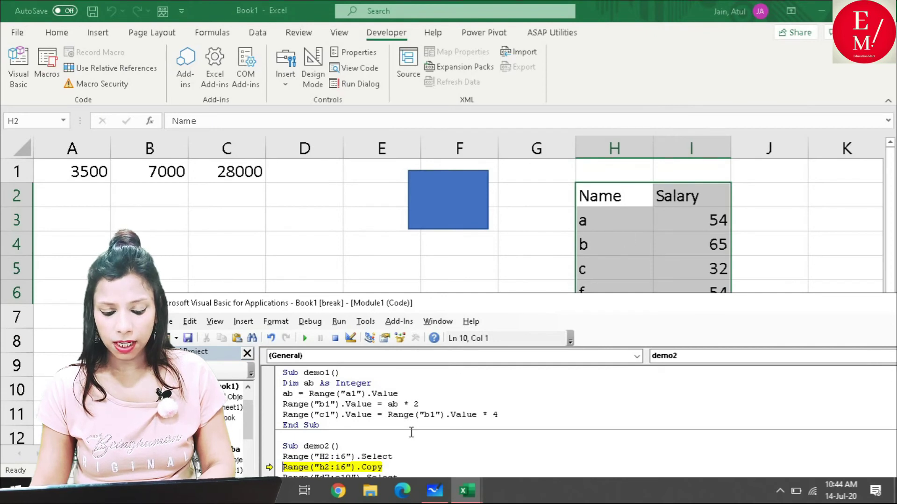
key("F8")
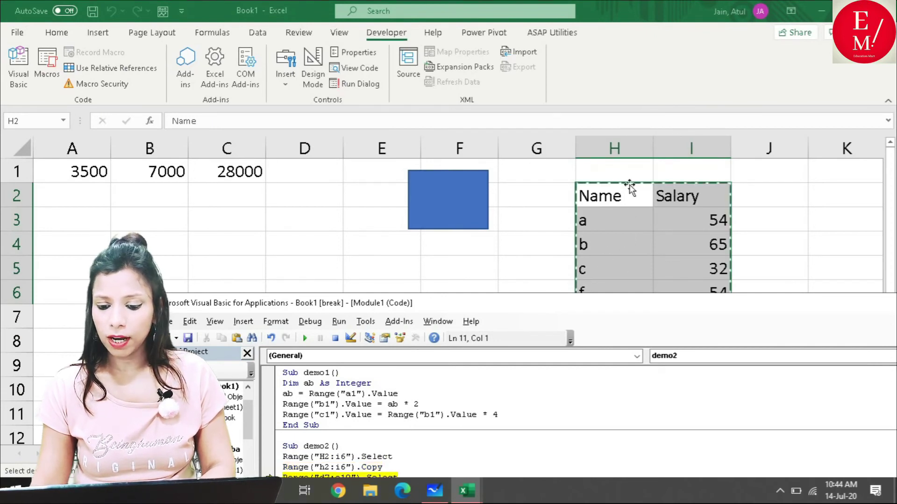
mouse_move(475, 308)
left_mouse_down()
mouse_move(573, 295)
mouse_move(736, 183)
left_mouse_up()
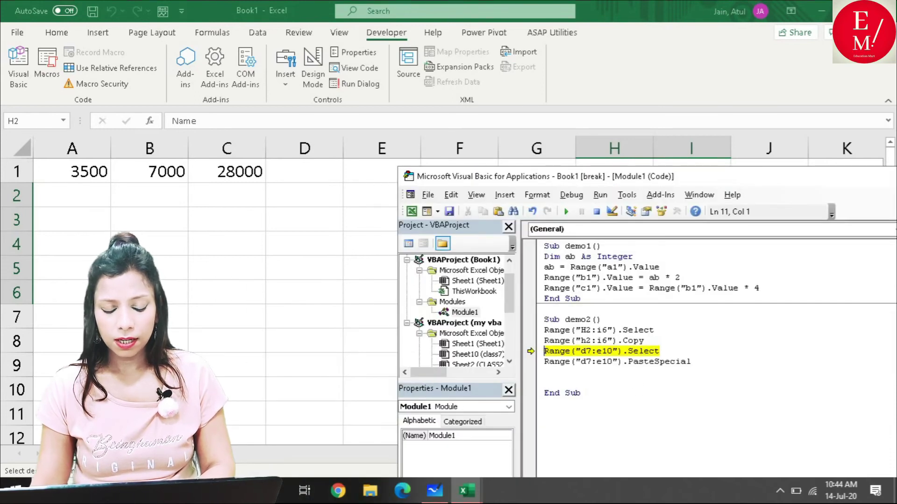
key("F8")
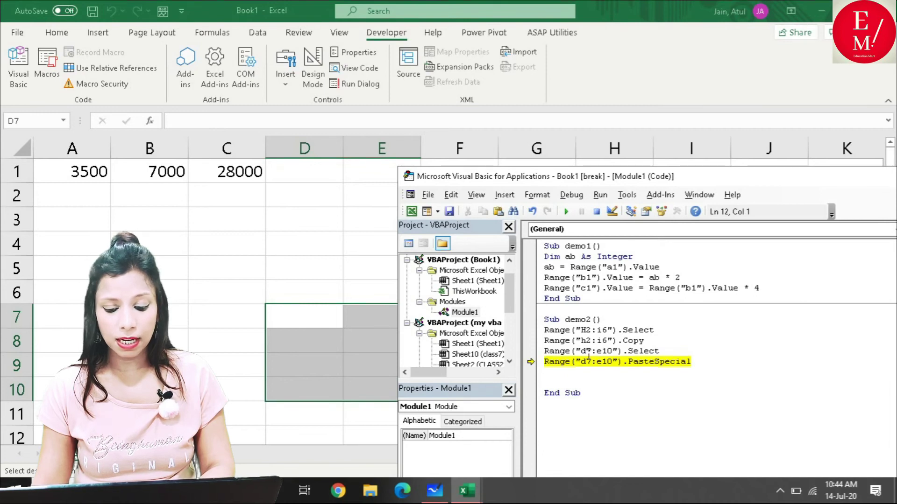
key("F8")
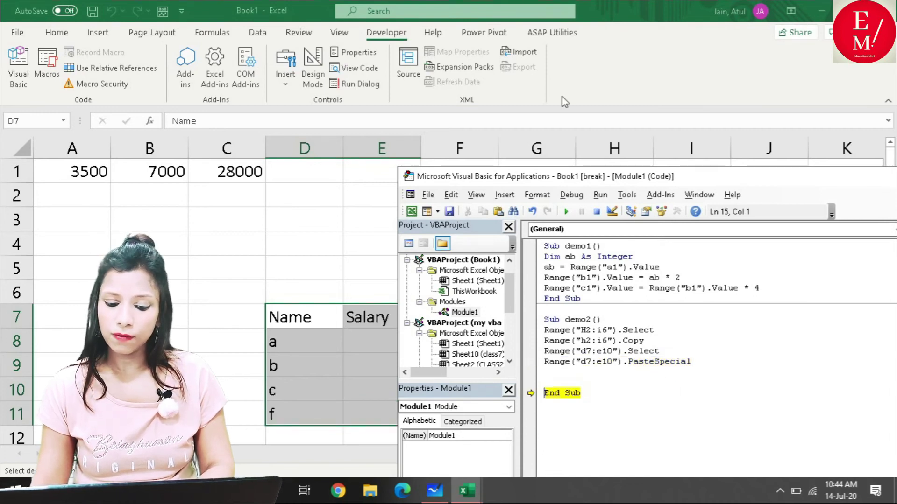
left_click_drag(700, 186, 788, 173)
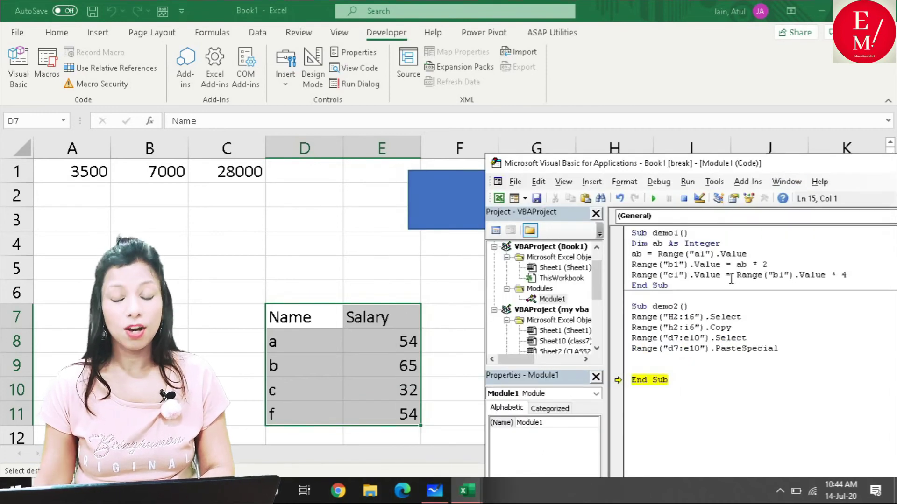